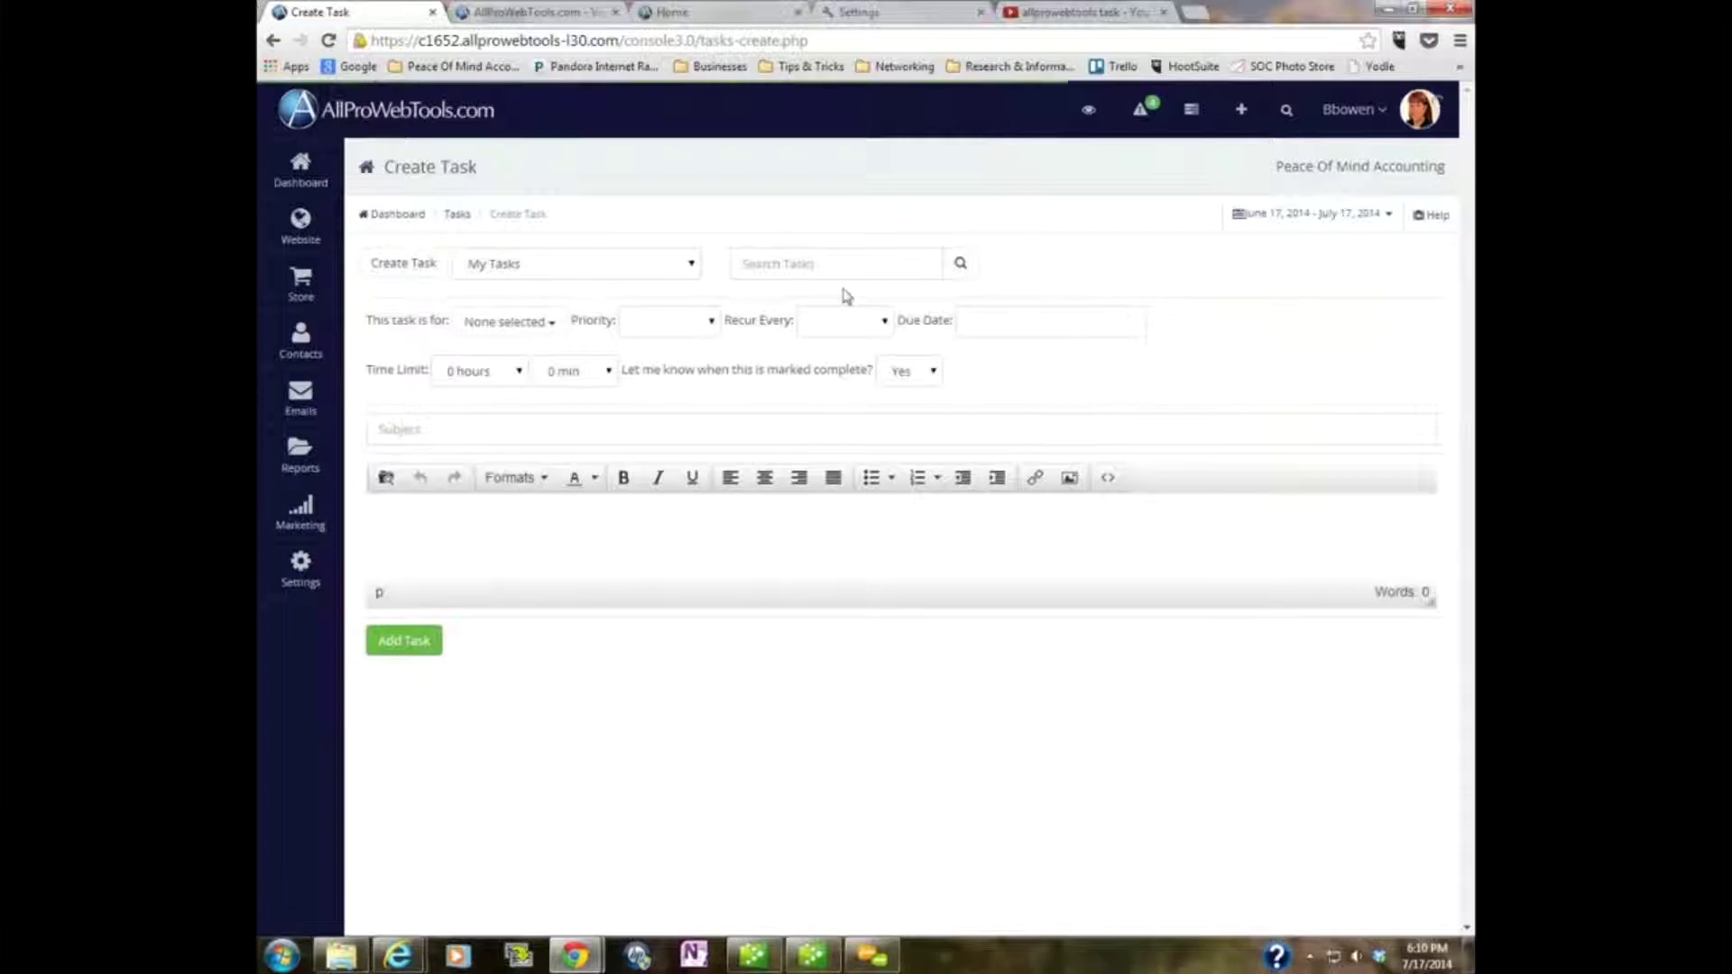
Examine the view options available for filtering the task list
click(693, 264)
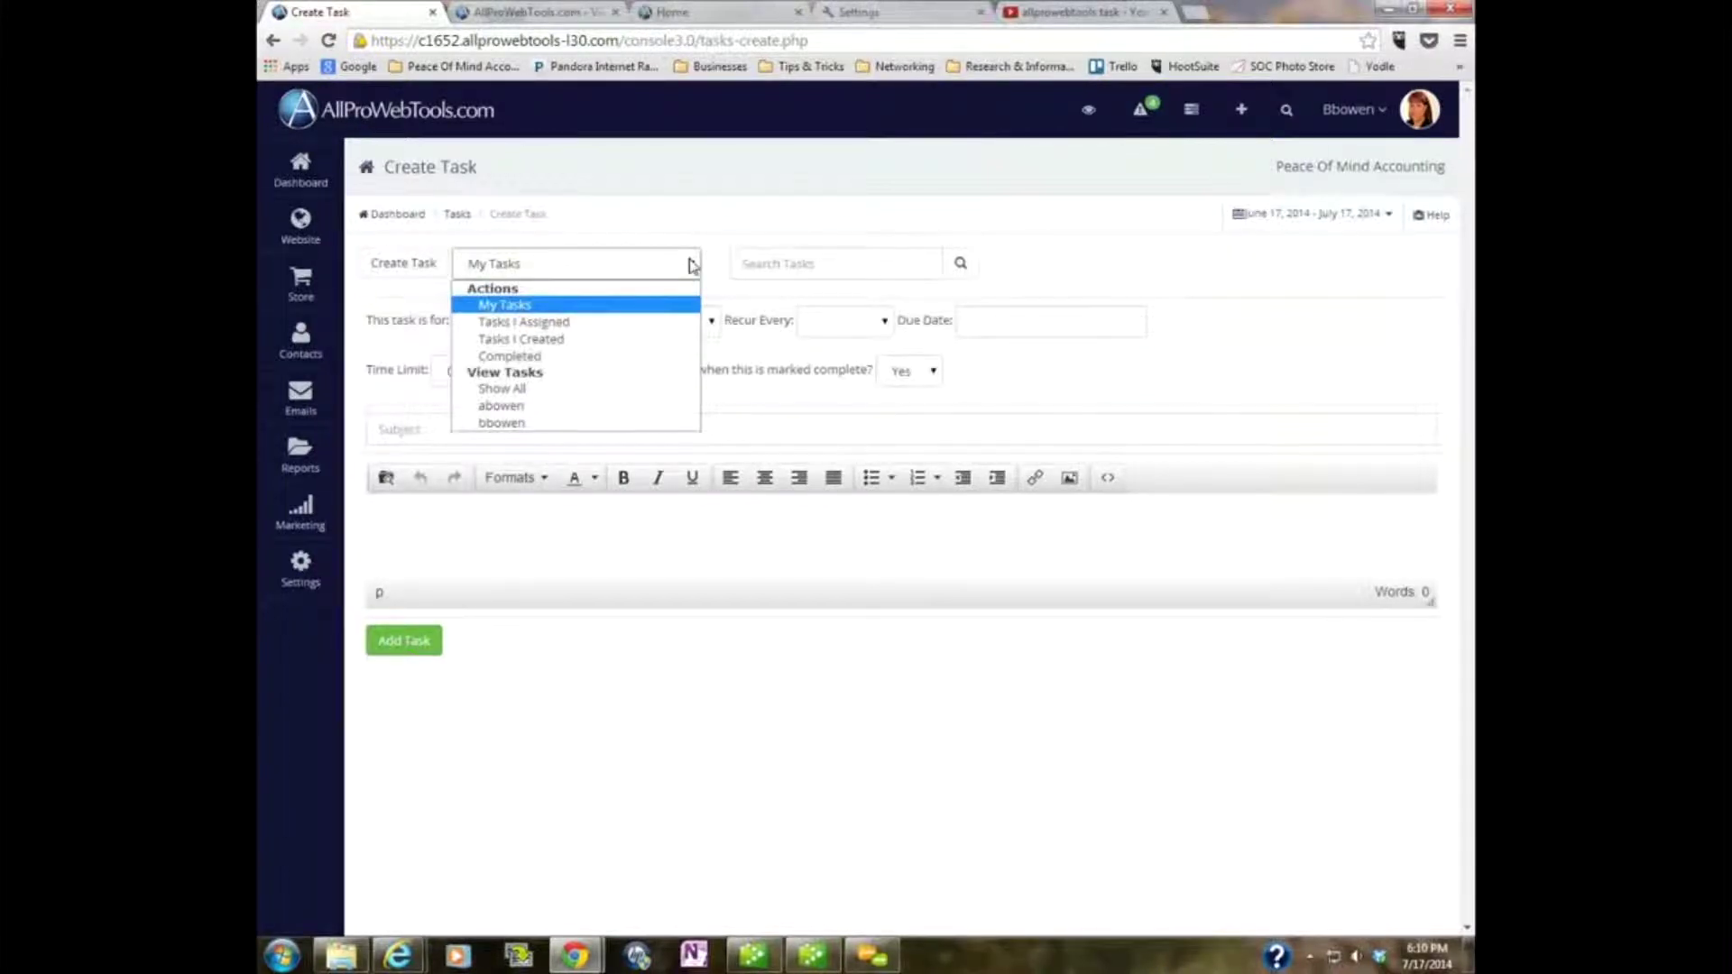
click(692, 264)
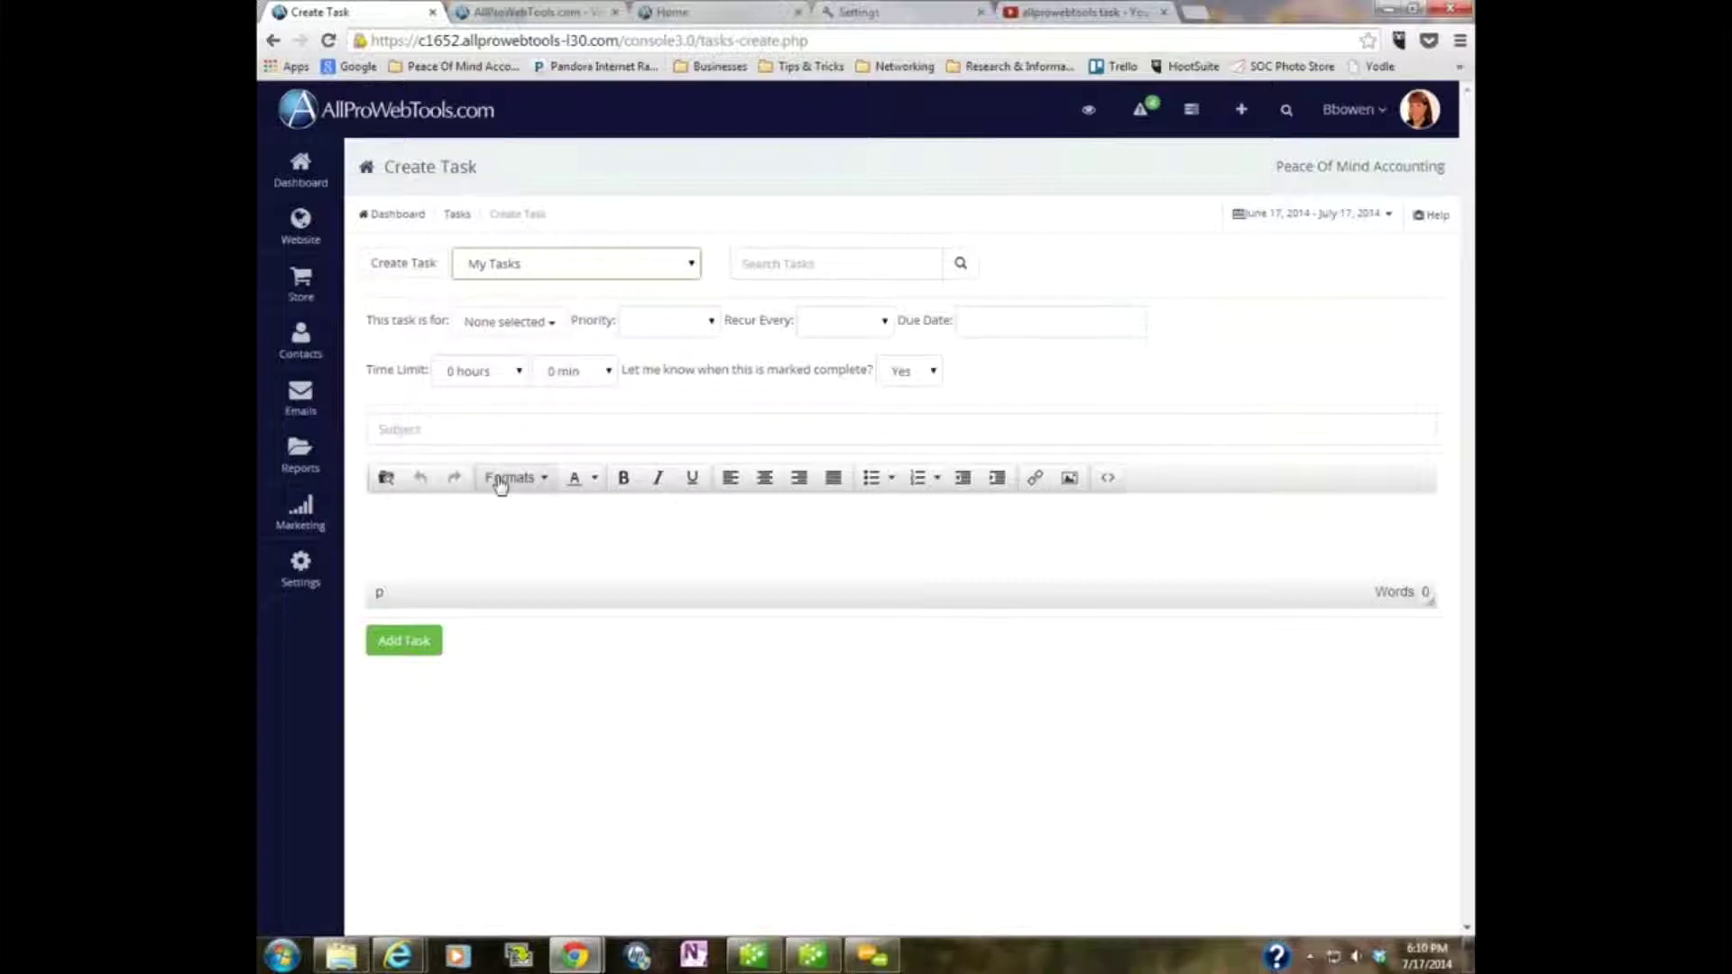
click(552, 324)
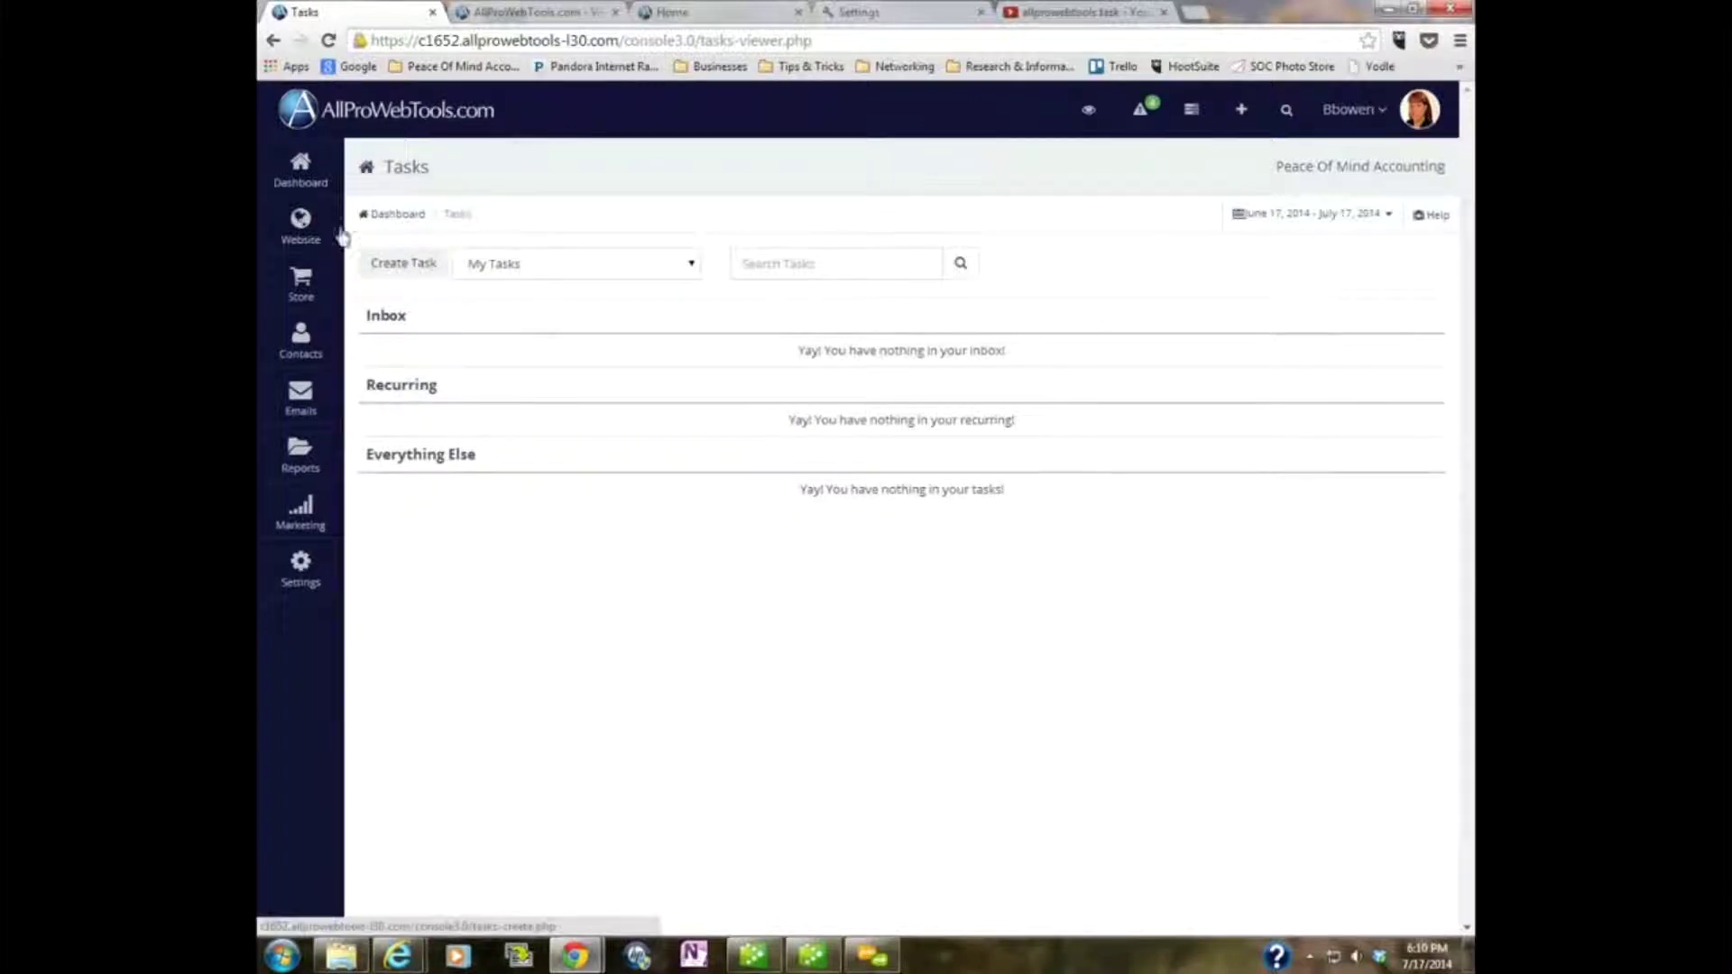
click(691, 267)
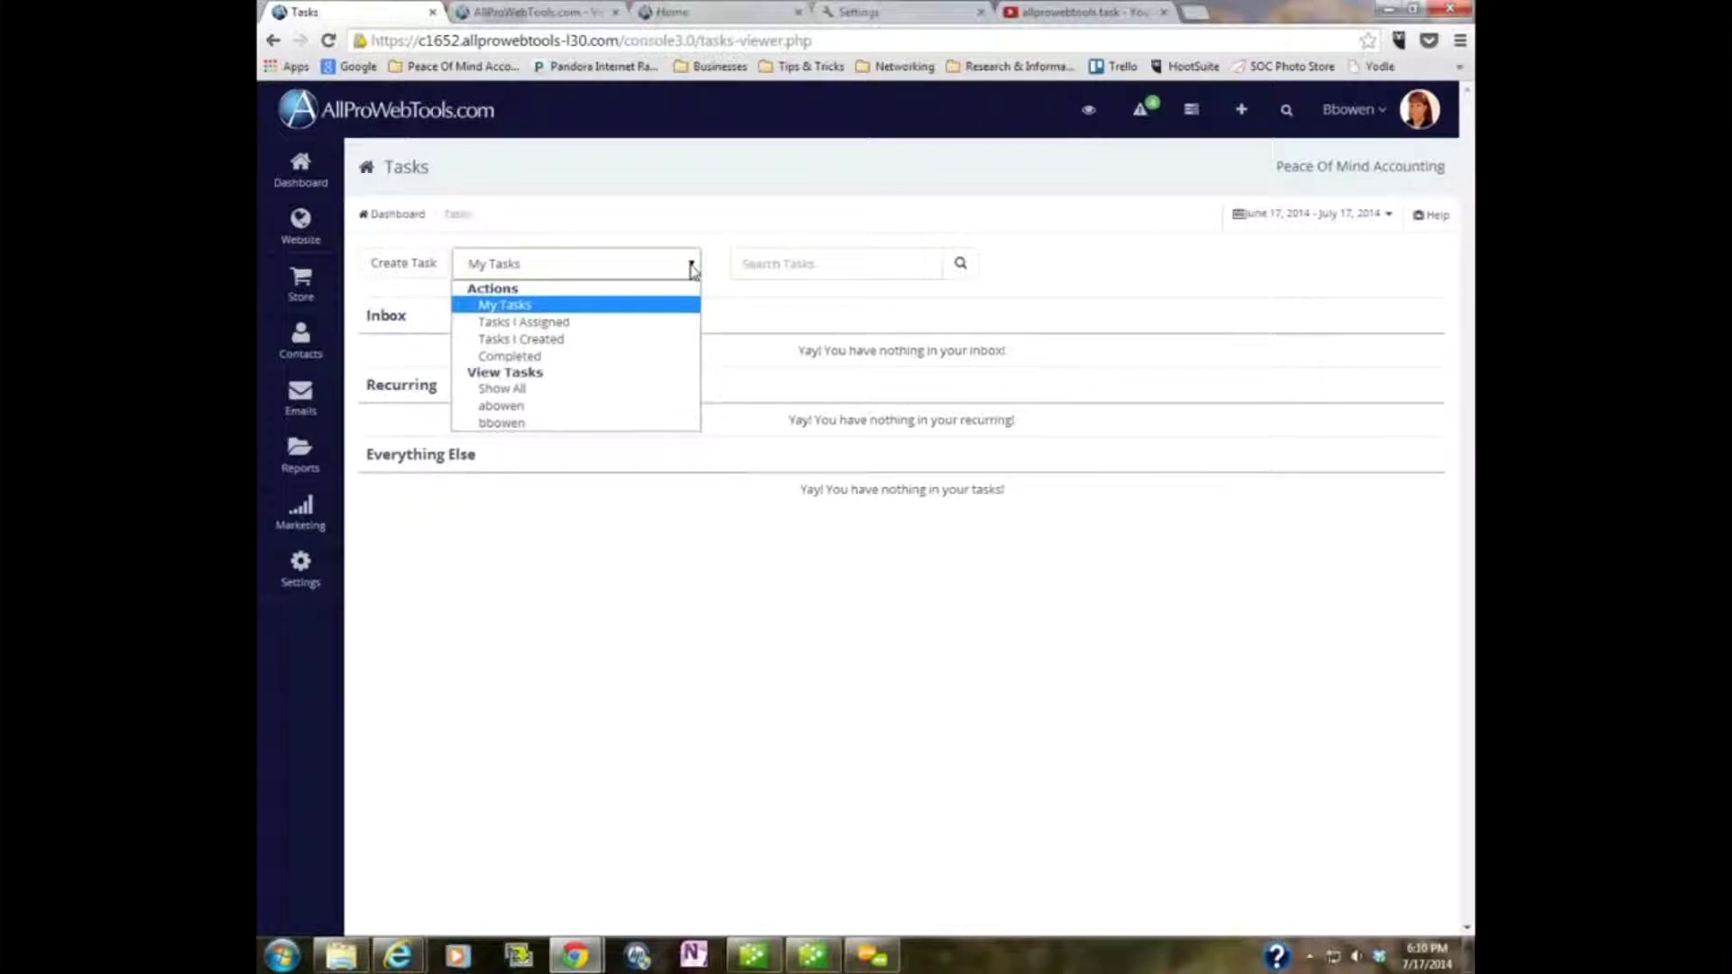
Start a new task, assign it to the first listed user and set its priority to High
click(388, 266)
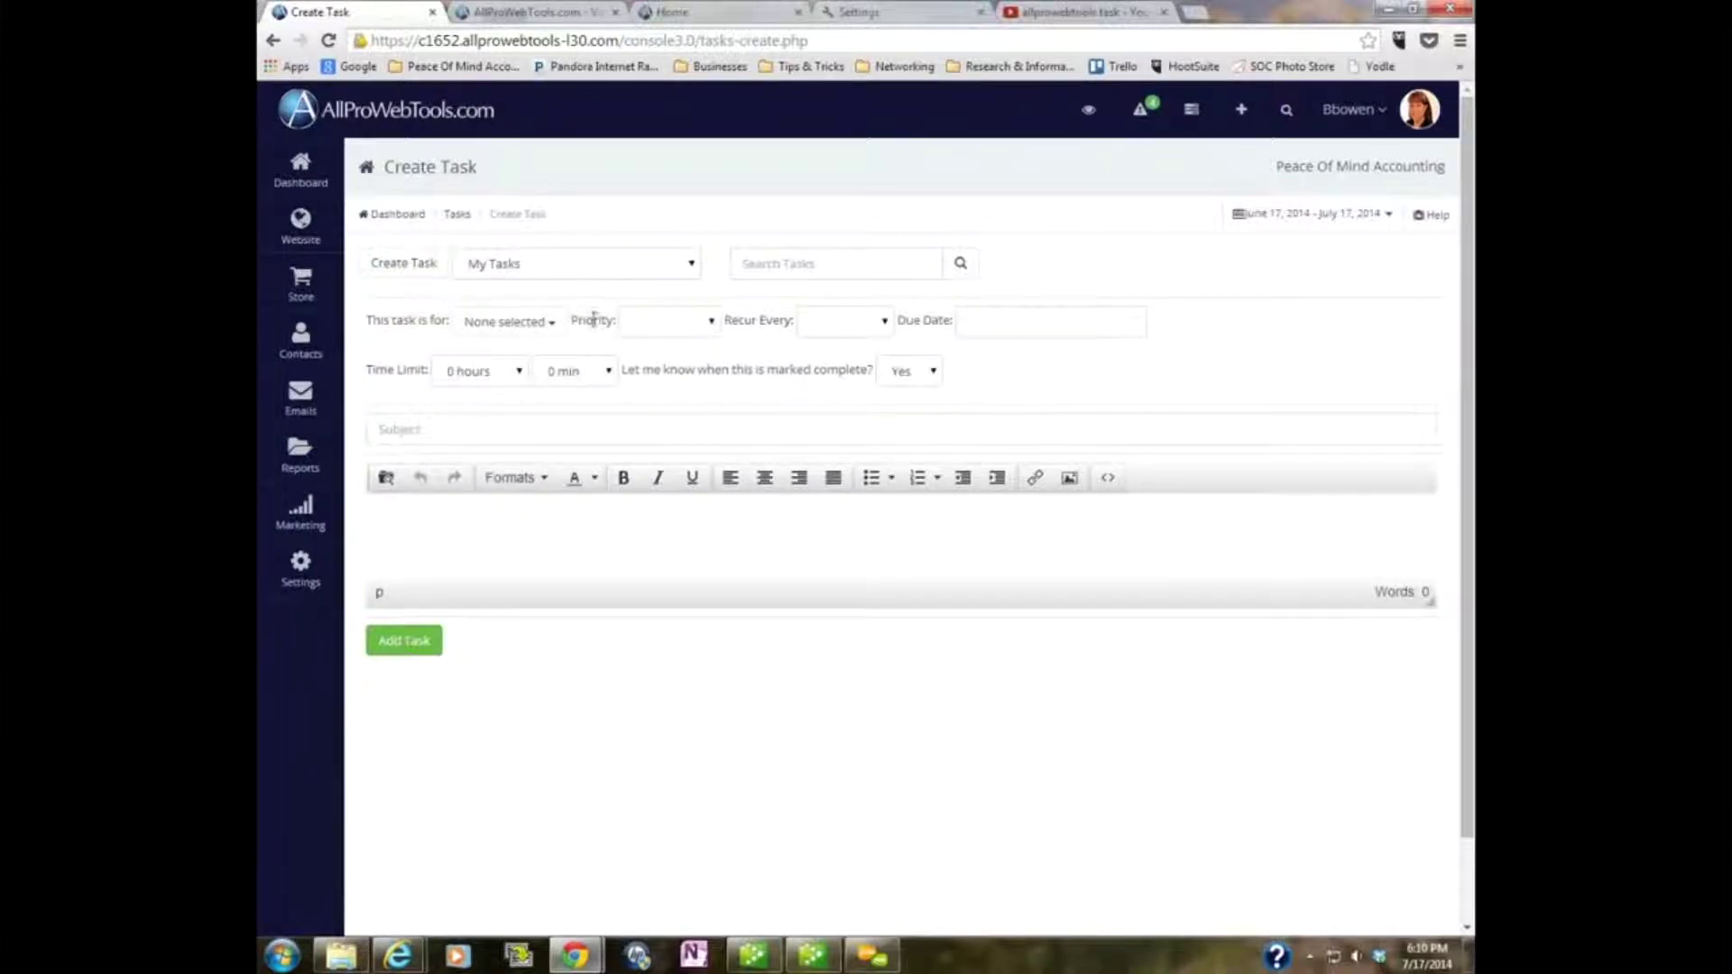
click(552, 323)
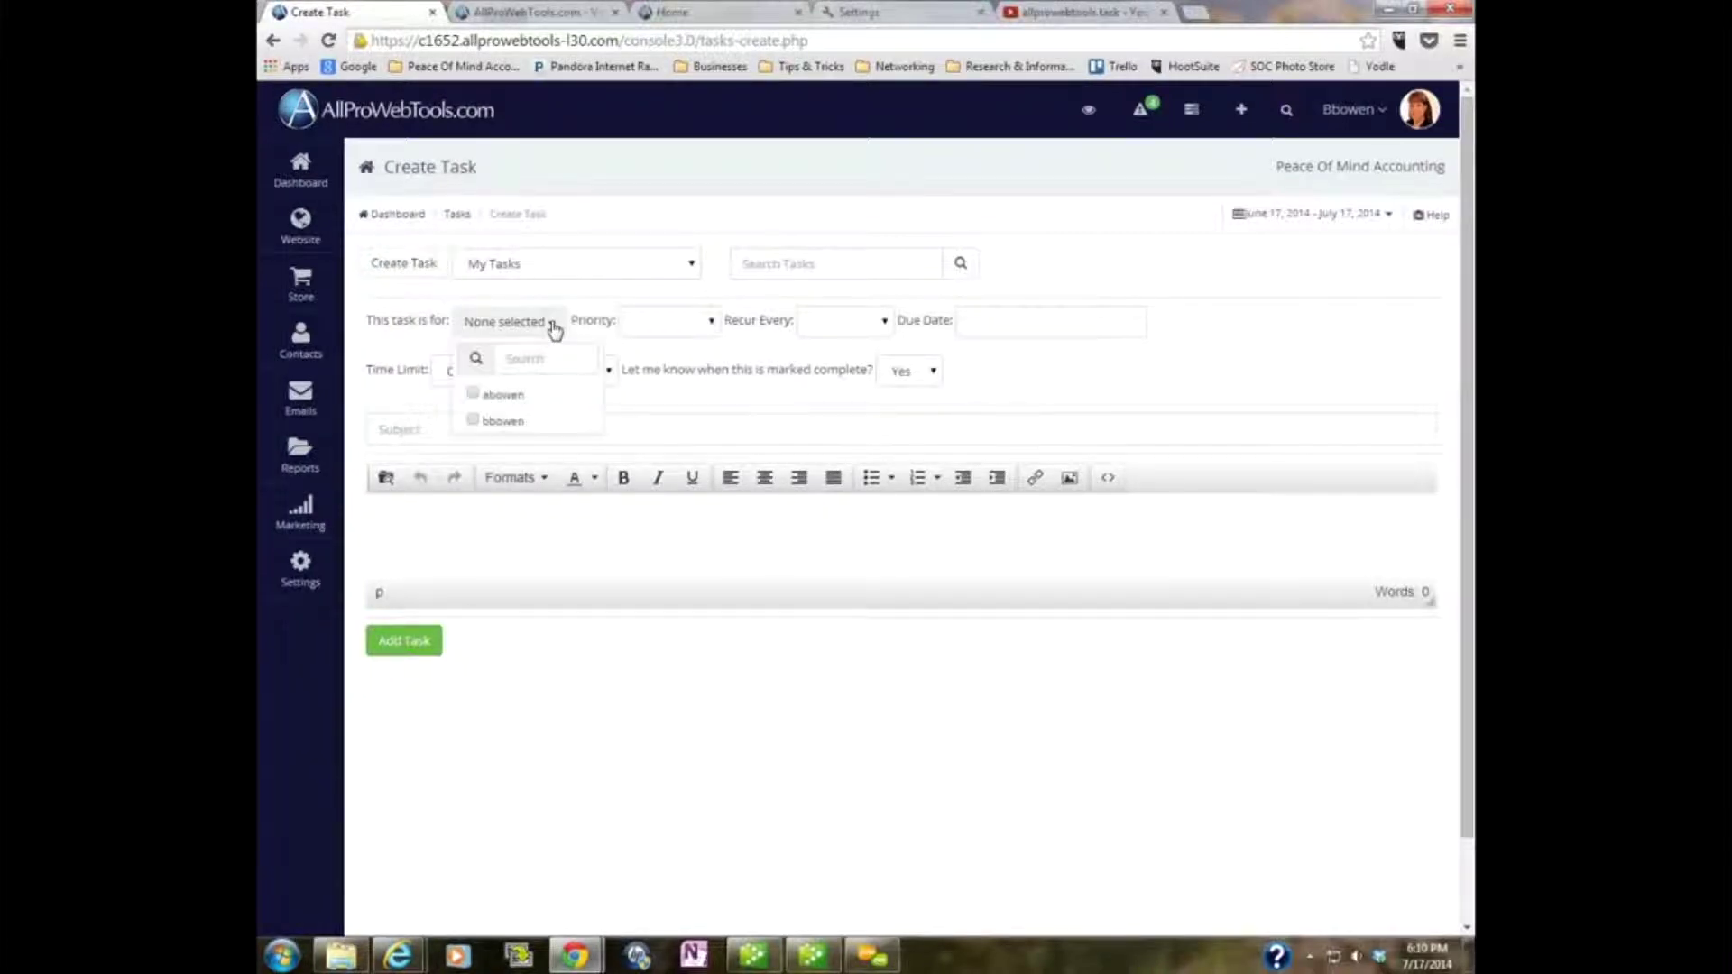
click(539, 402)
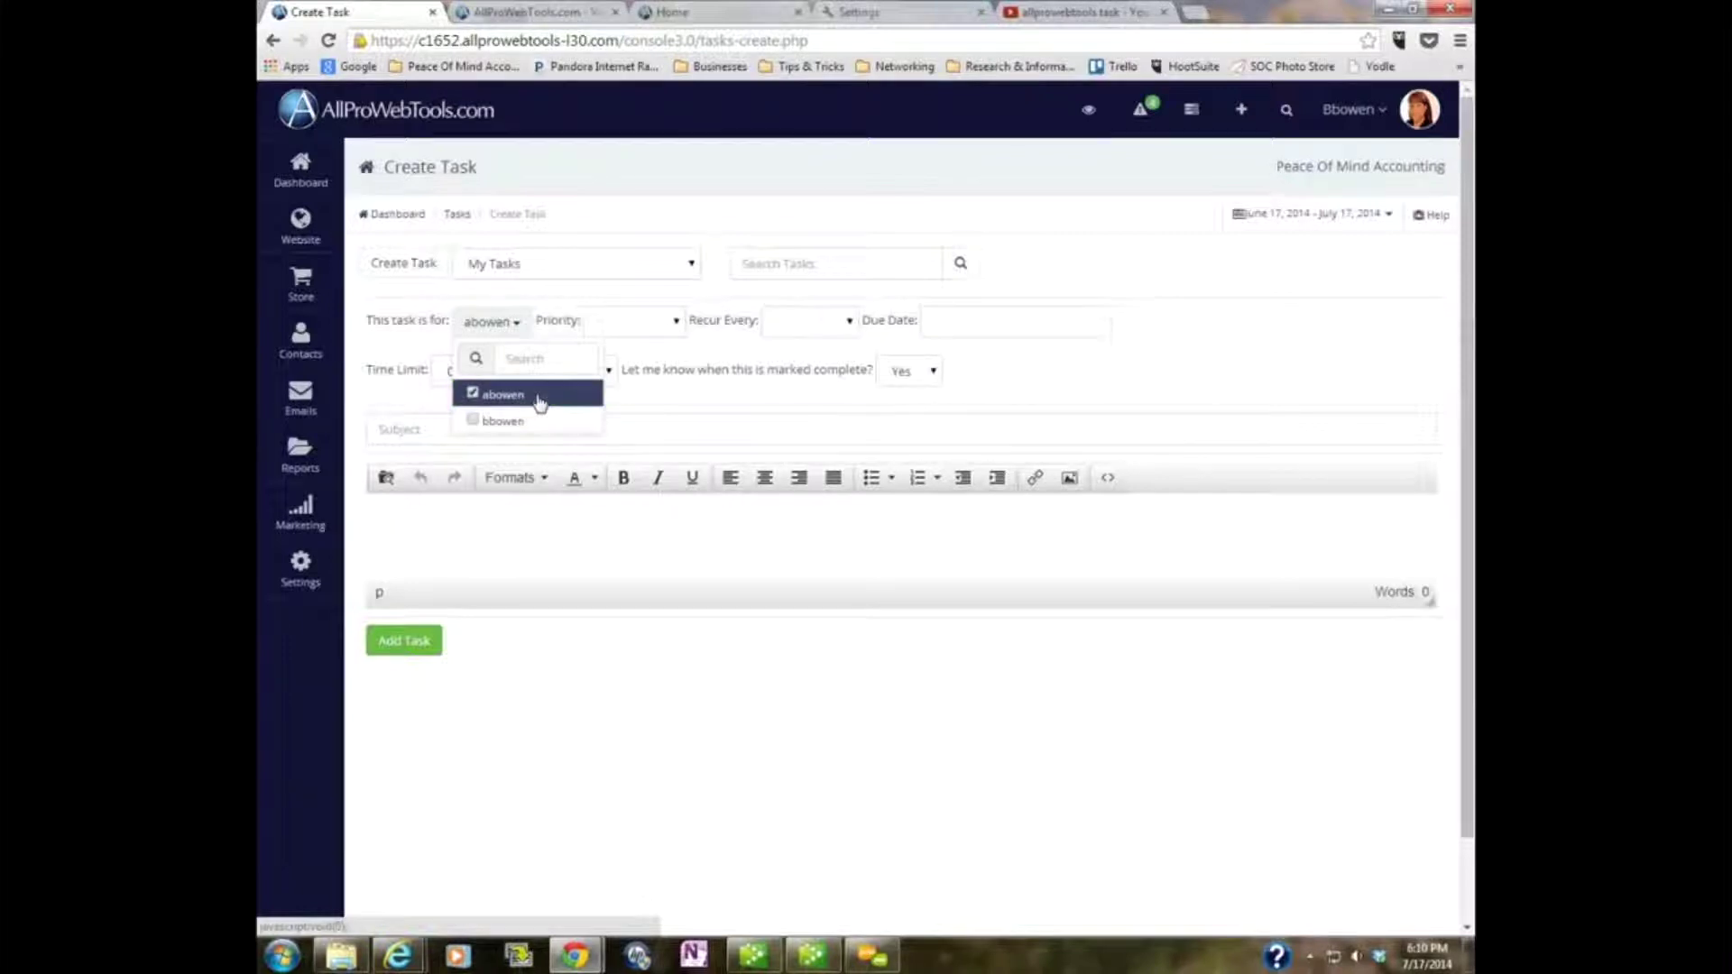
click(679, 323)
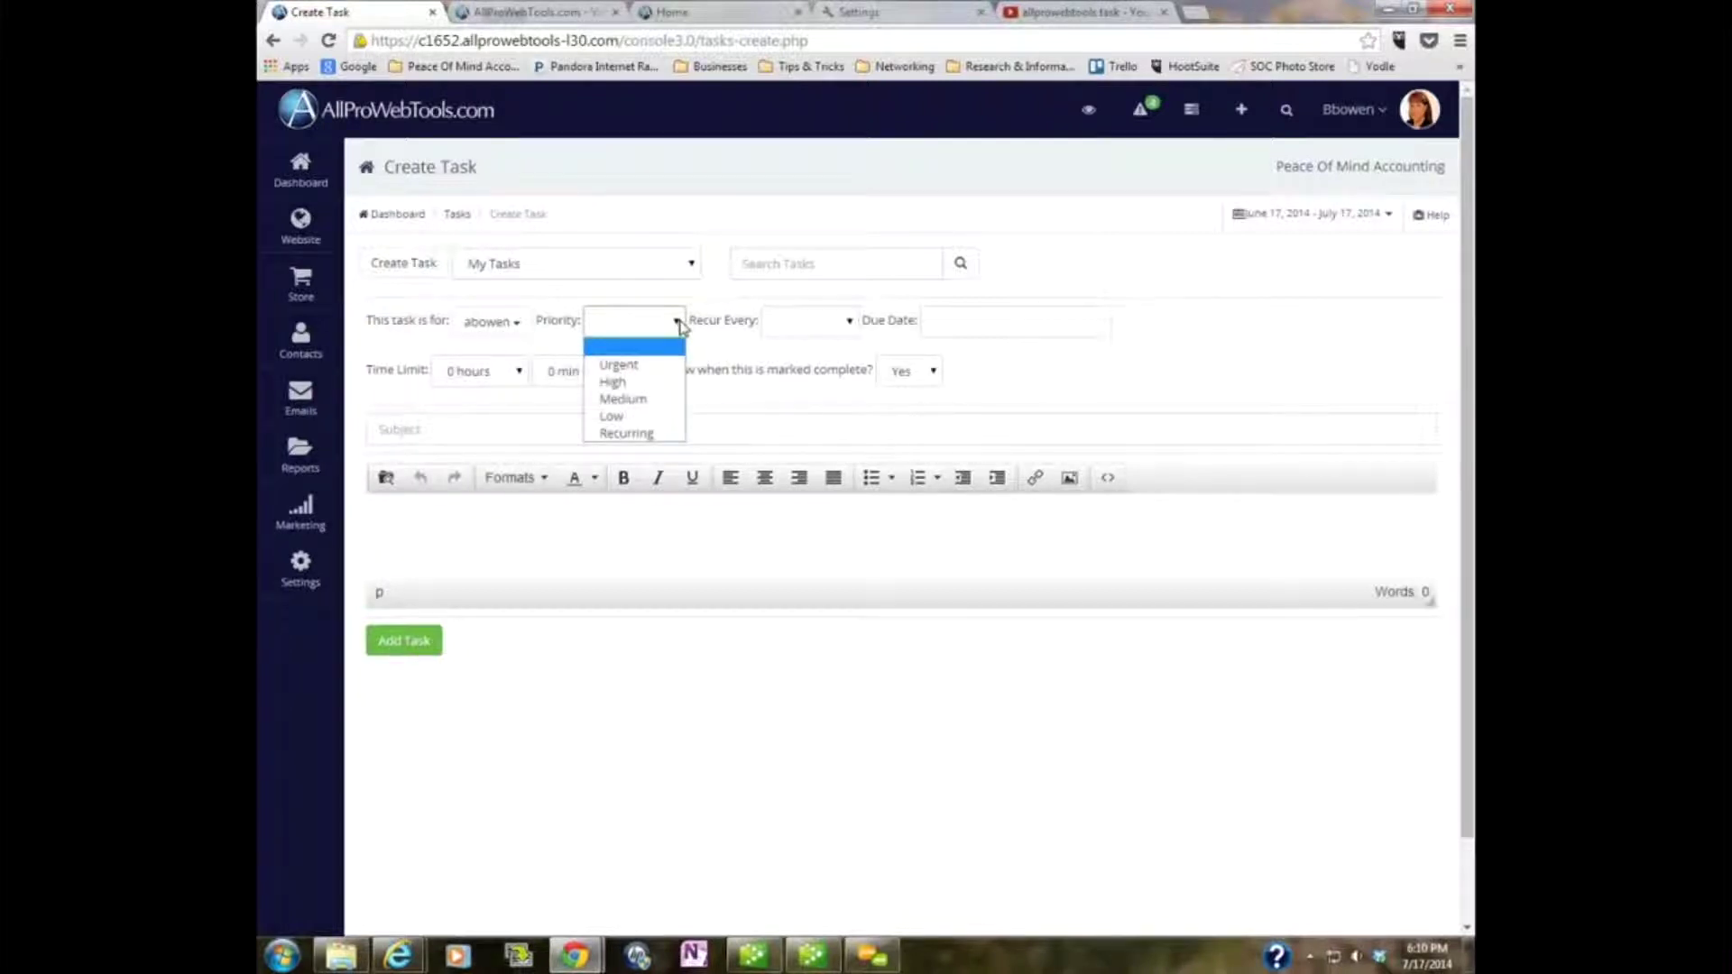
click(615, 381)
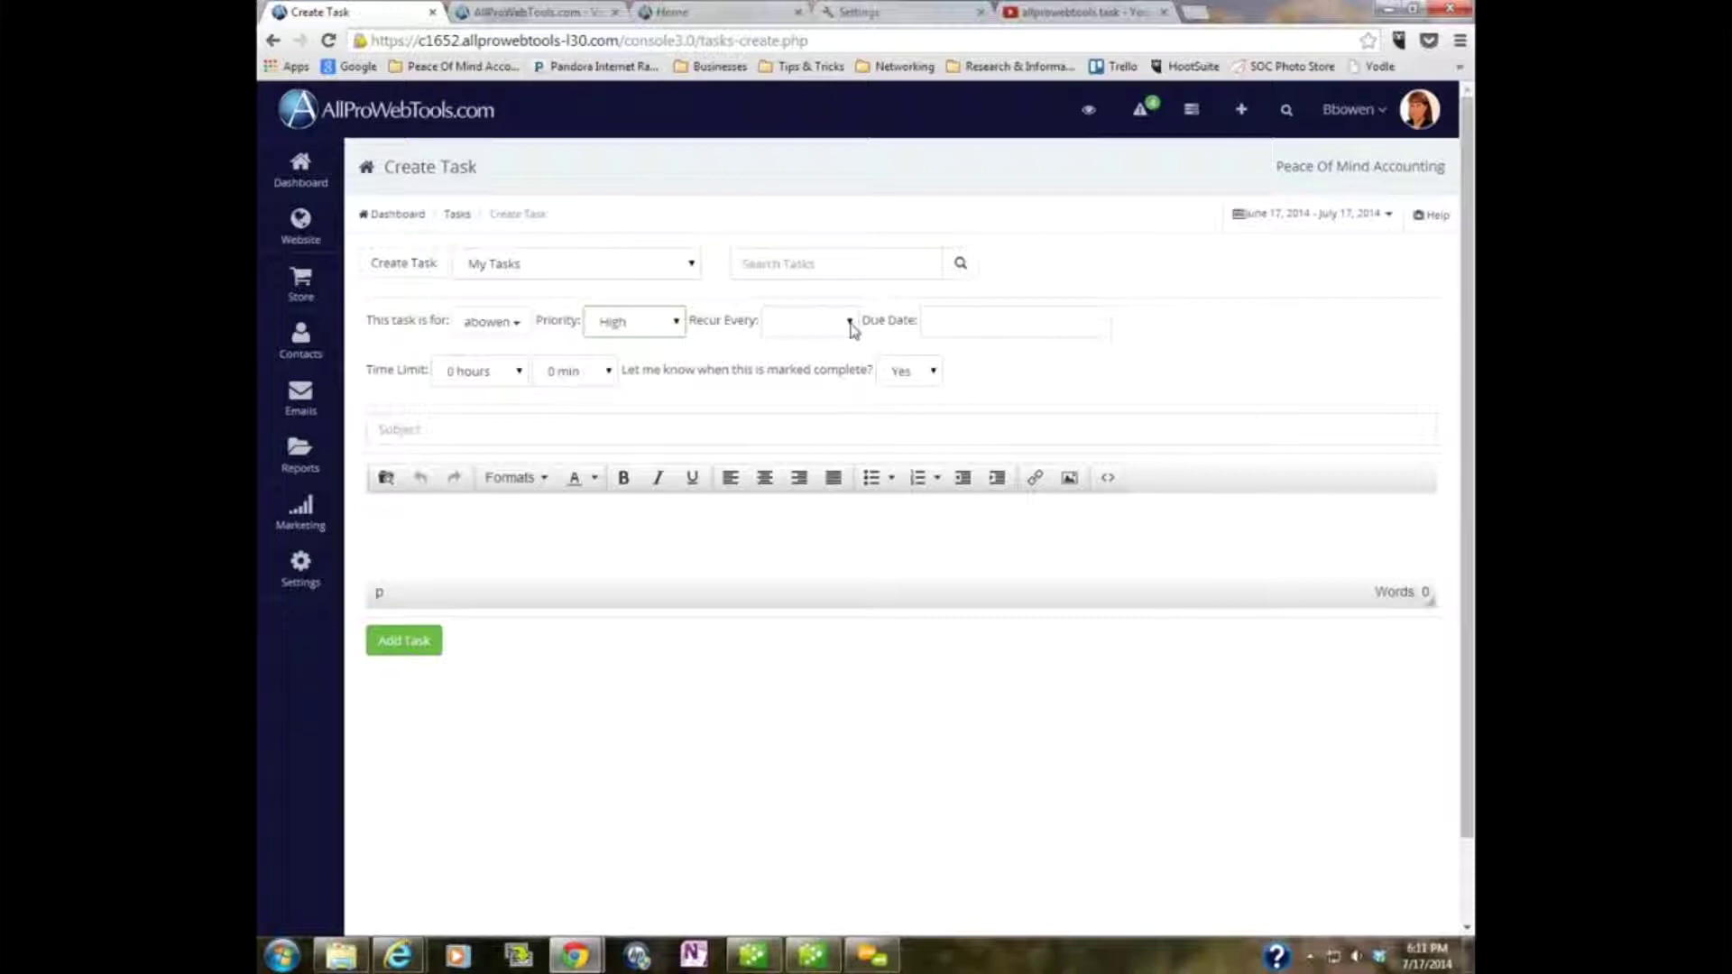
Look through the new task's recurrence intervals and the choices for being notified when it is marked complete
click(850, 325)
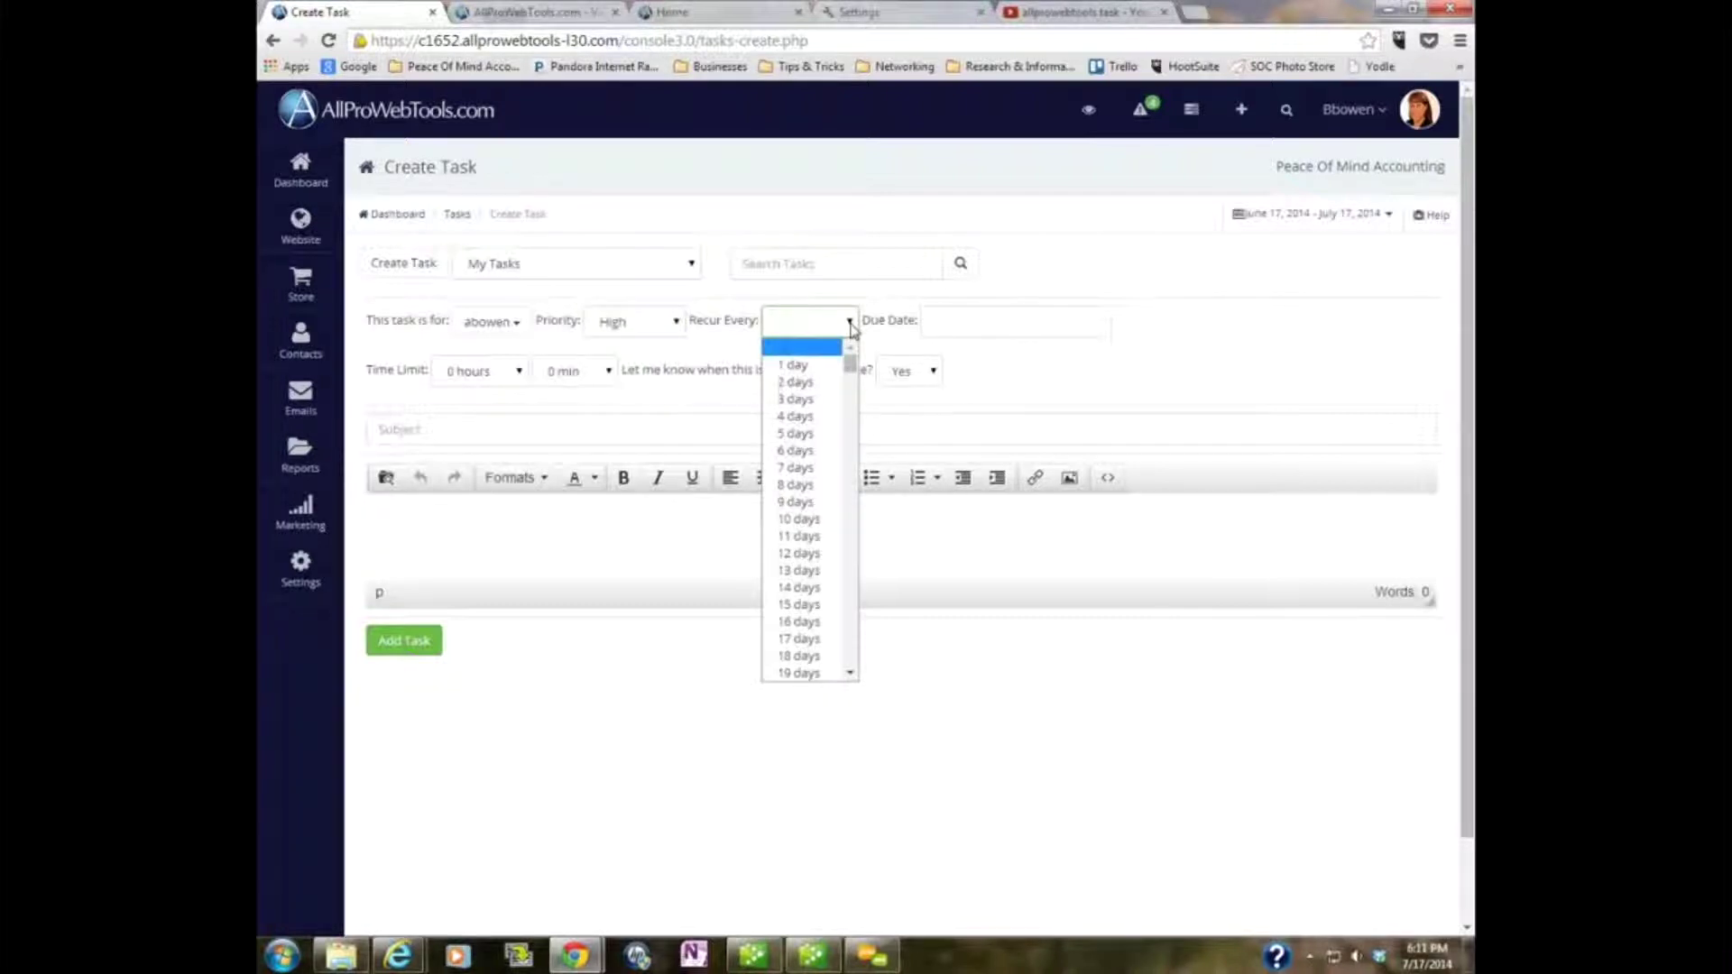
scroll(850, 323, down, 1)
click(850, 236)
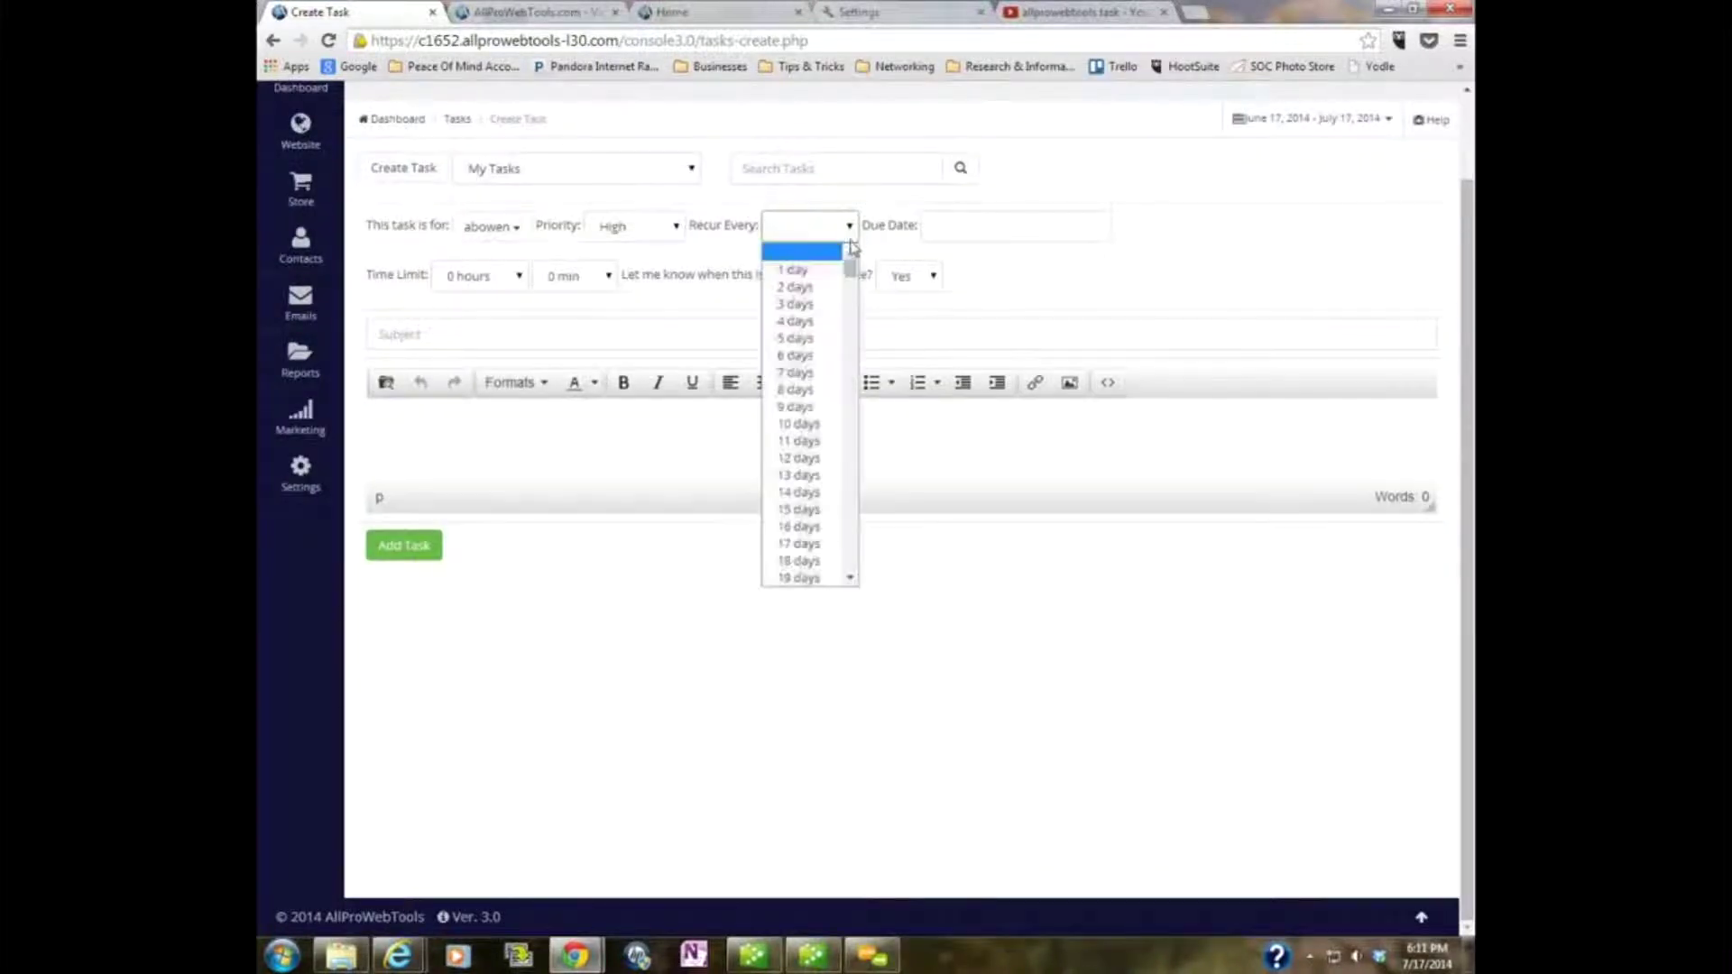
click(849, 577)
drag(852, 582, 851, 582)
drag(849, 379, 873, 266)
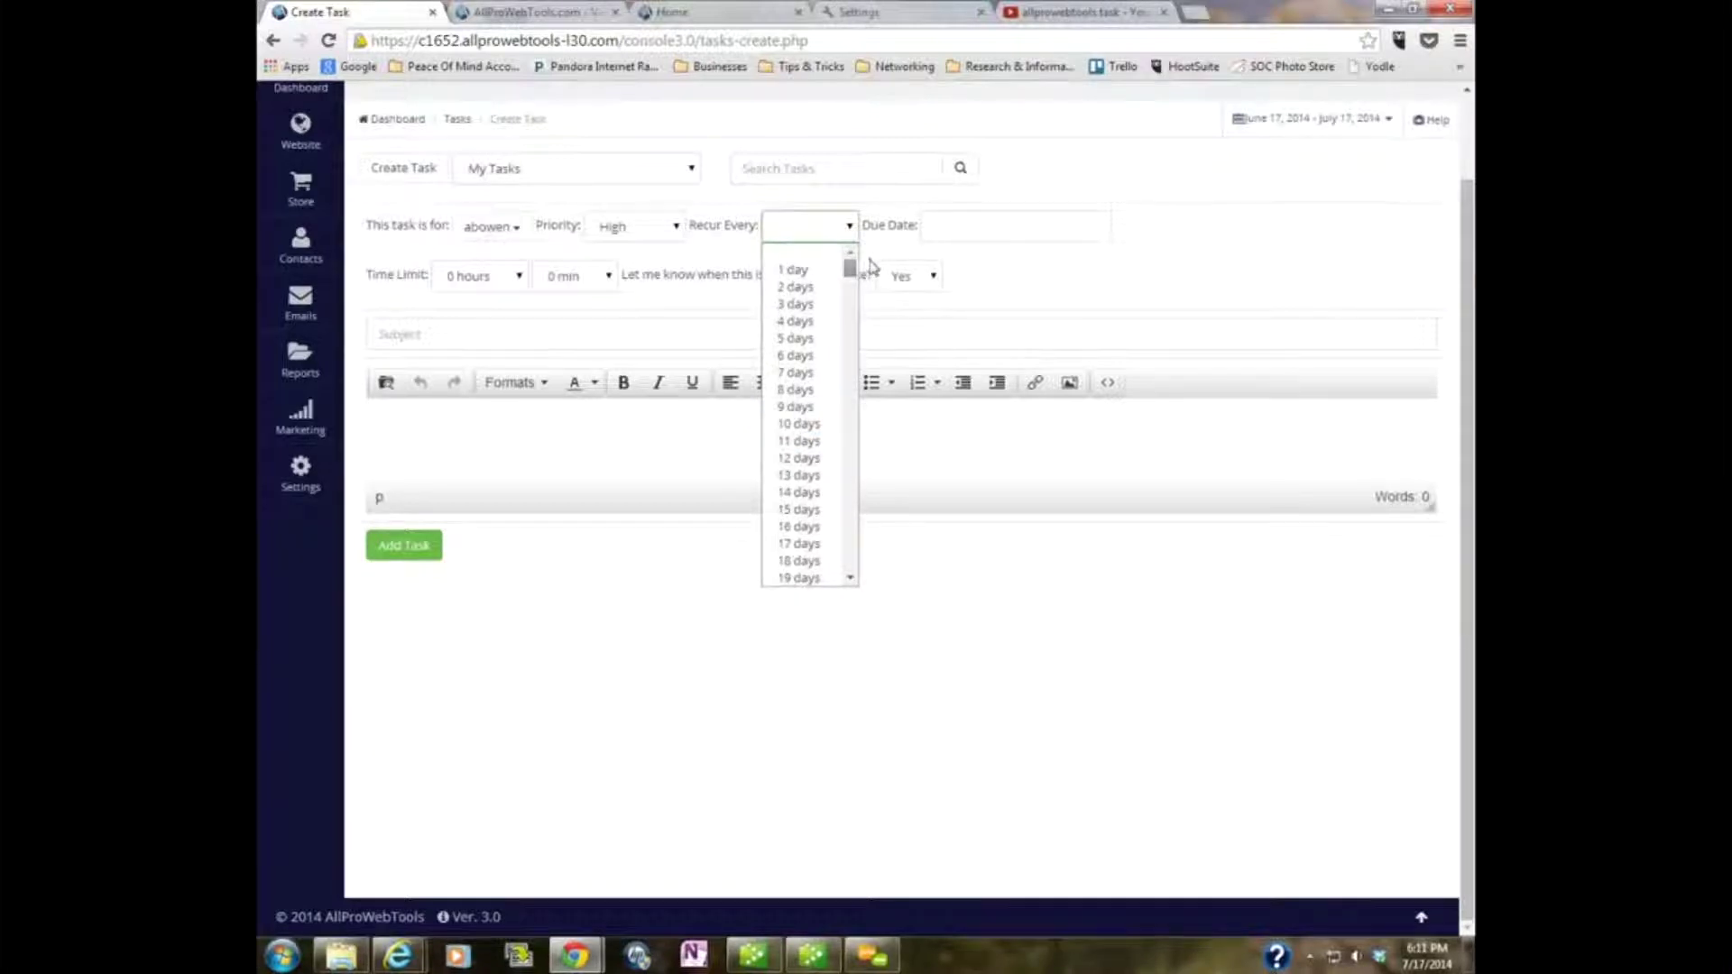
click(1015, 293)
click(1016, 291)
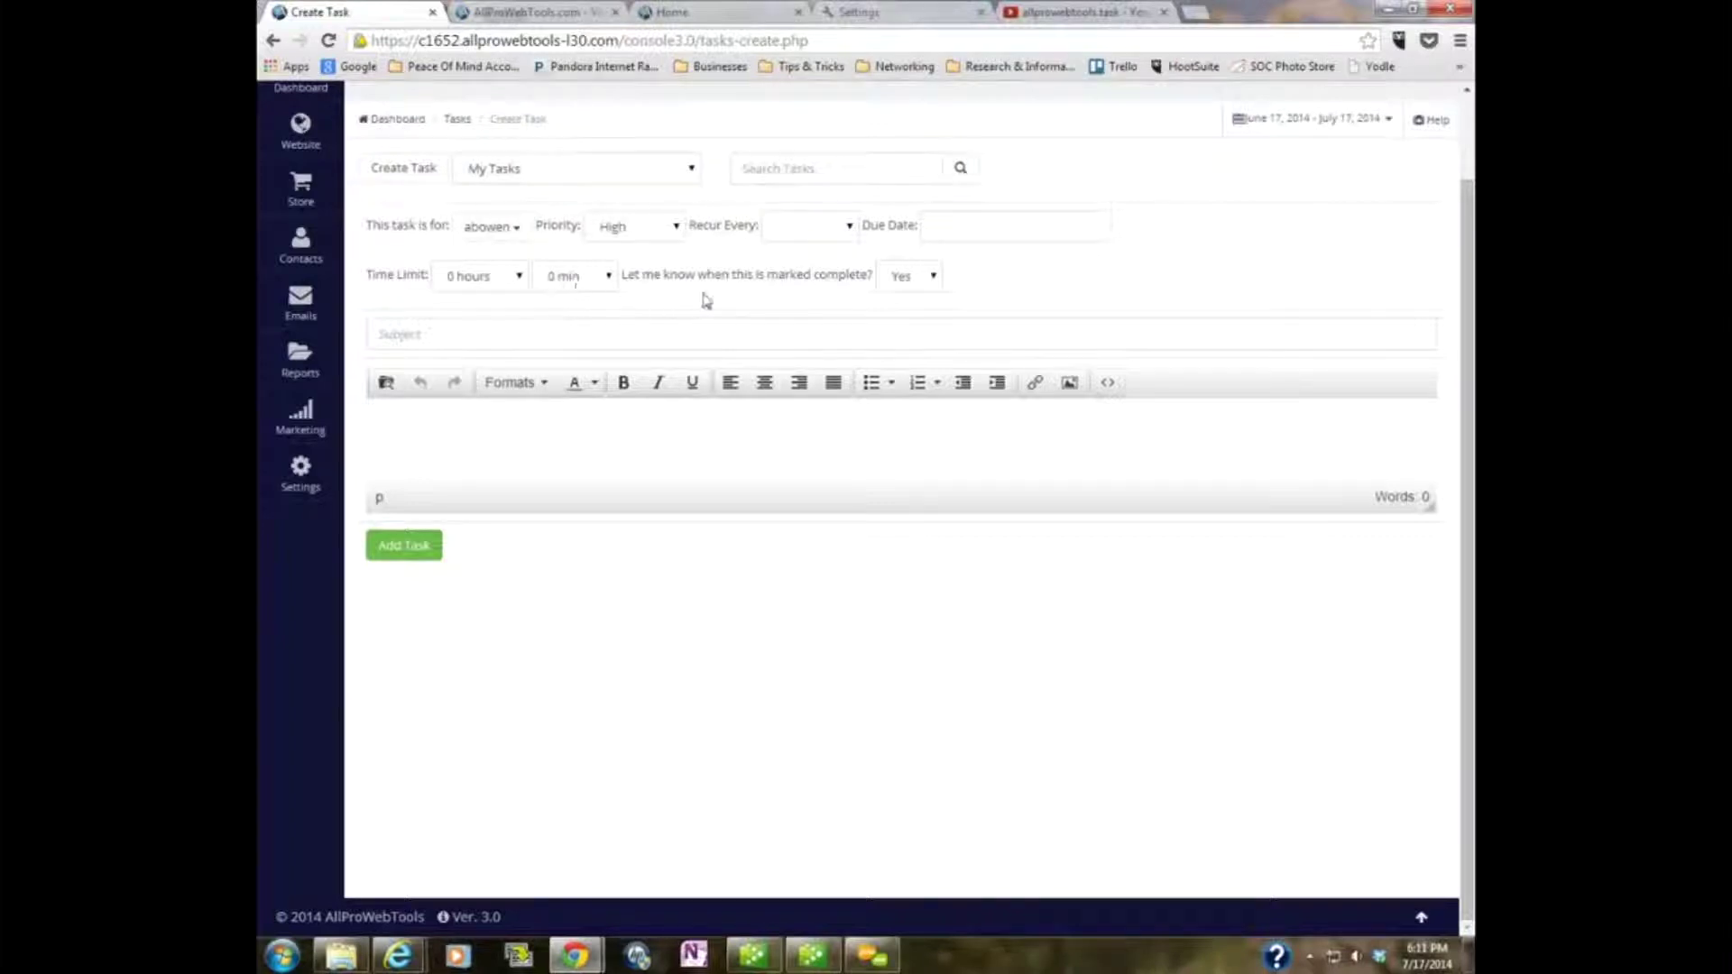
click(933, 277)
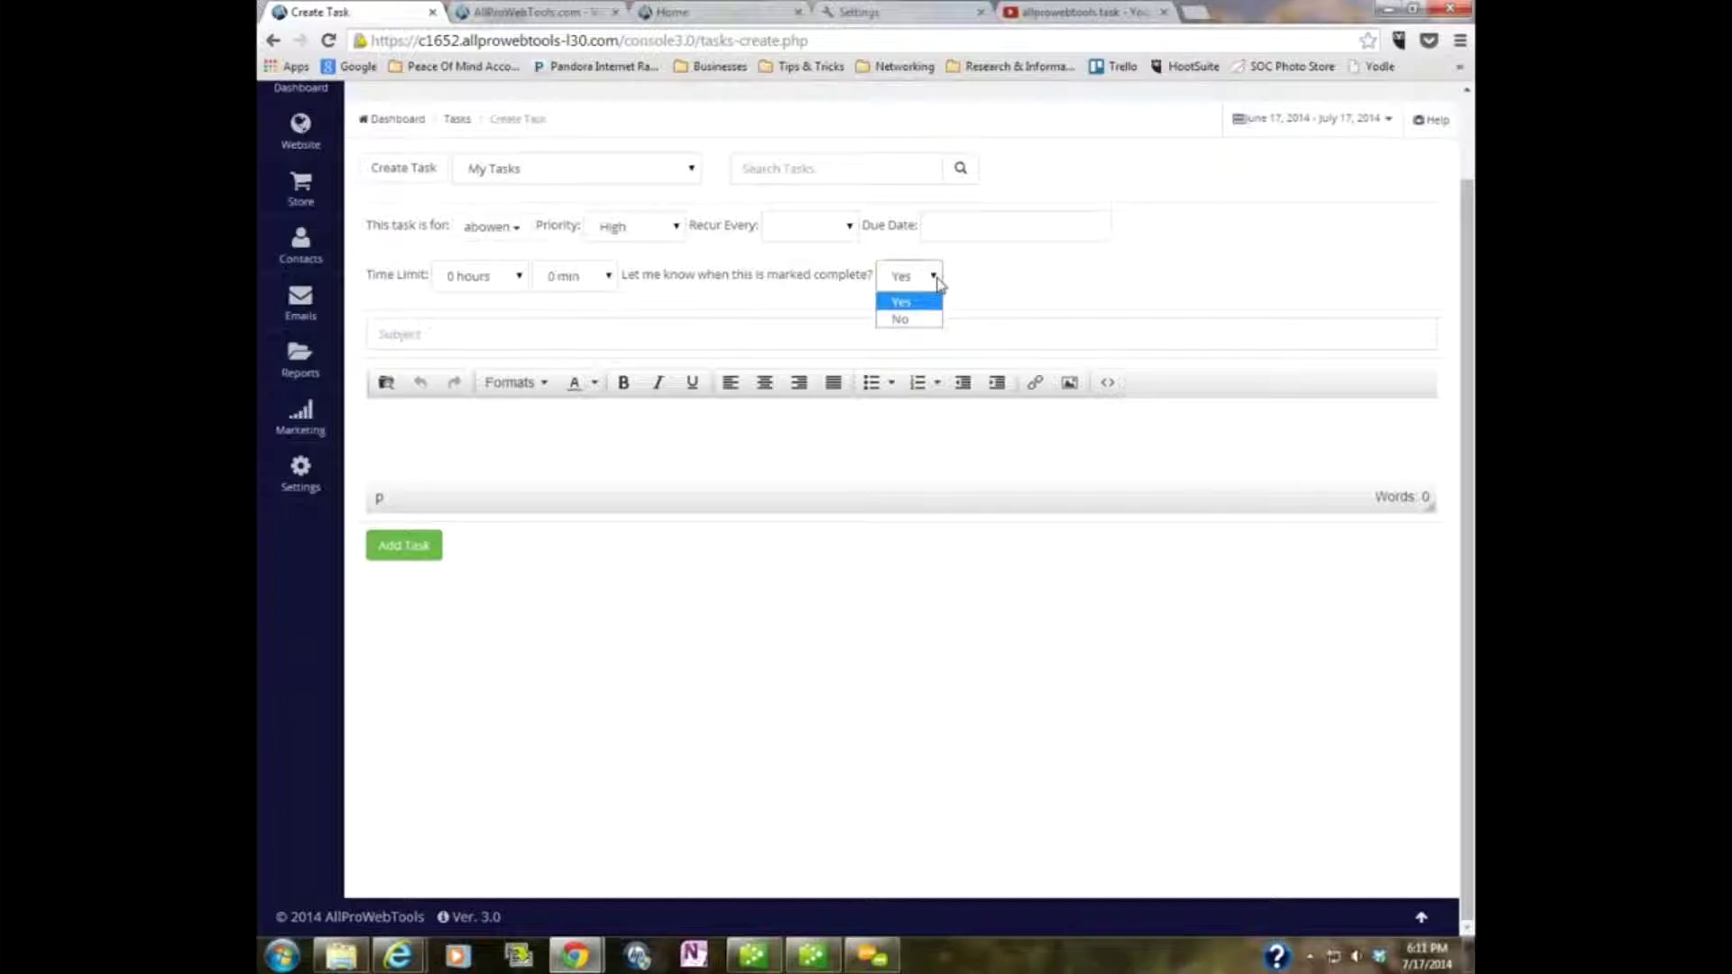
click(938, 284)
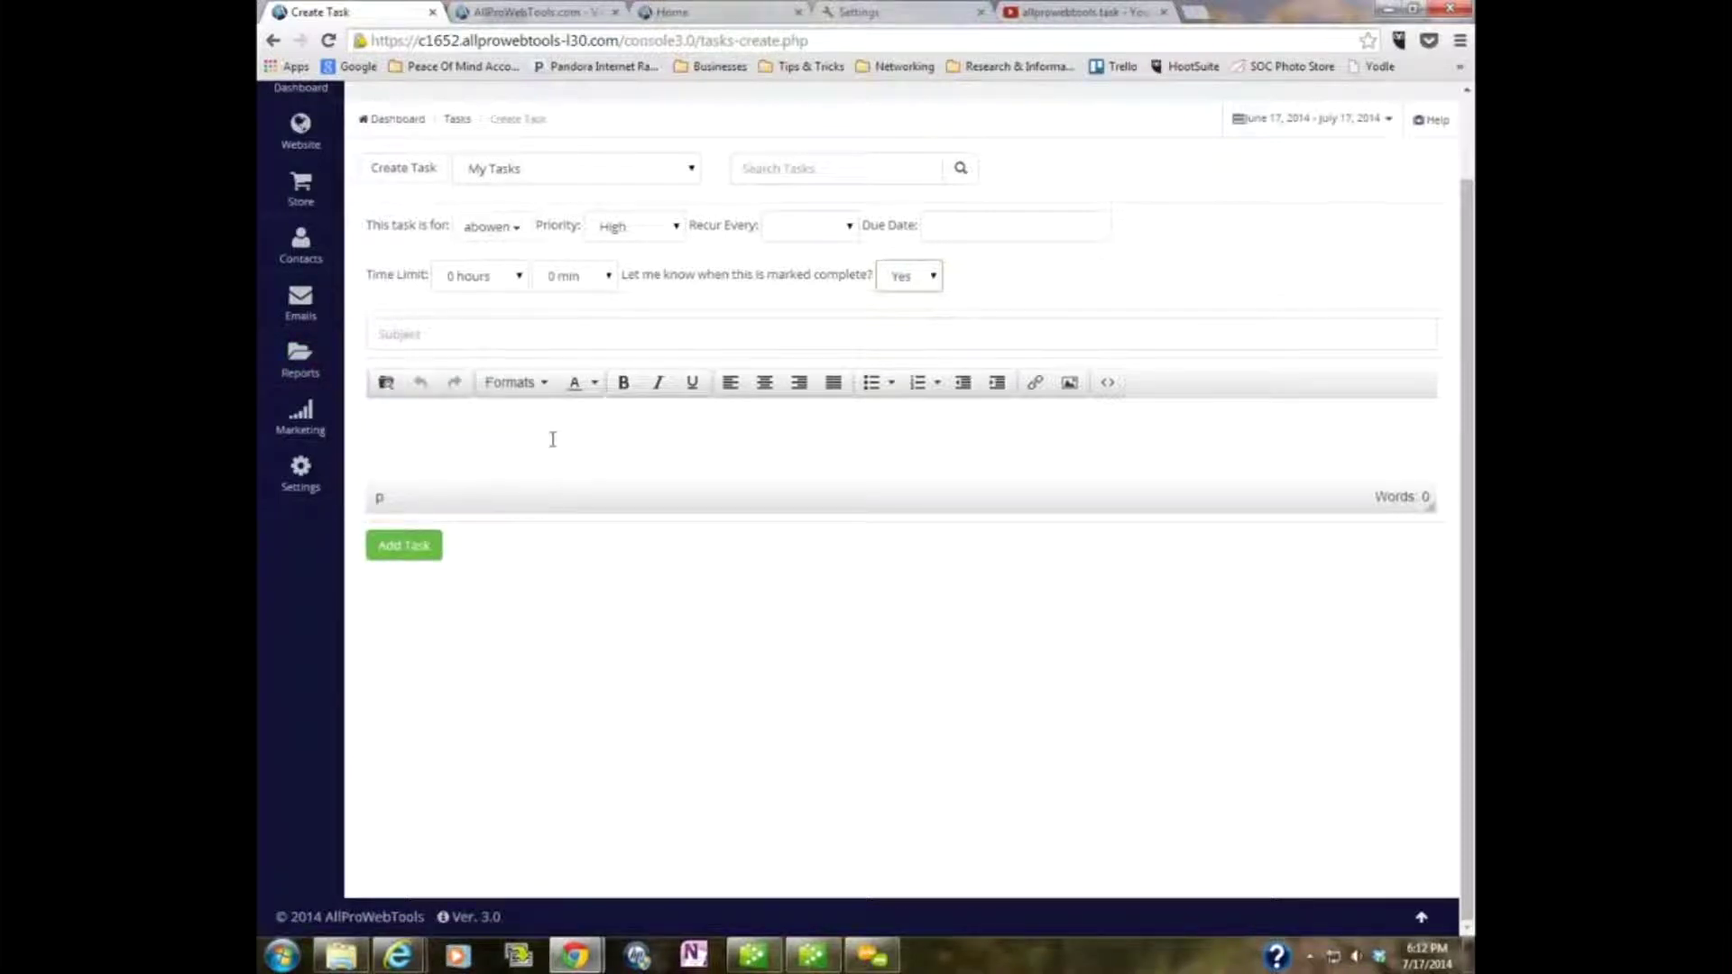
Enter "Complete Atmospheres" as the task's subject and add the task with an empty description
click(569, 329)
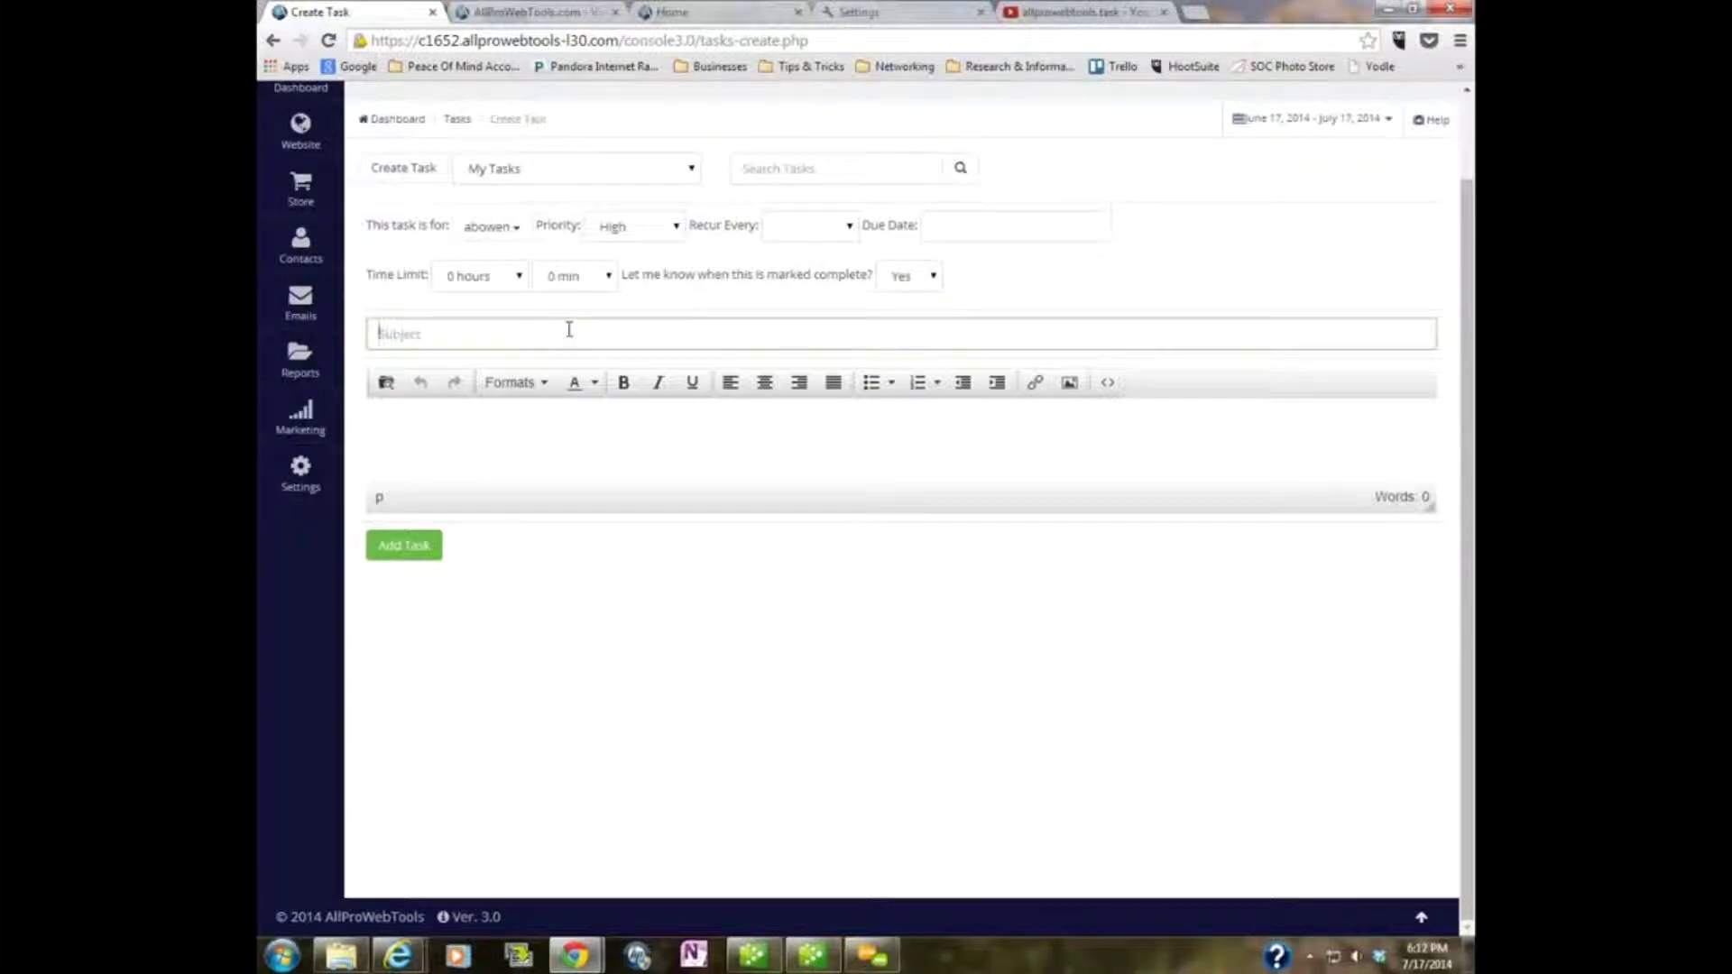
text(complete)
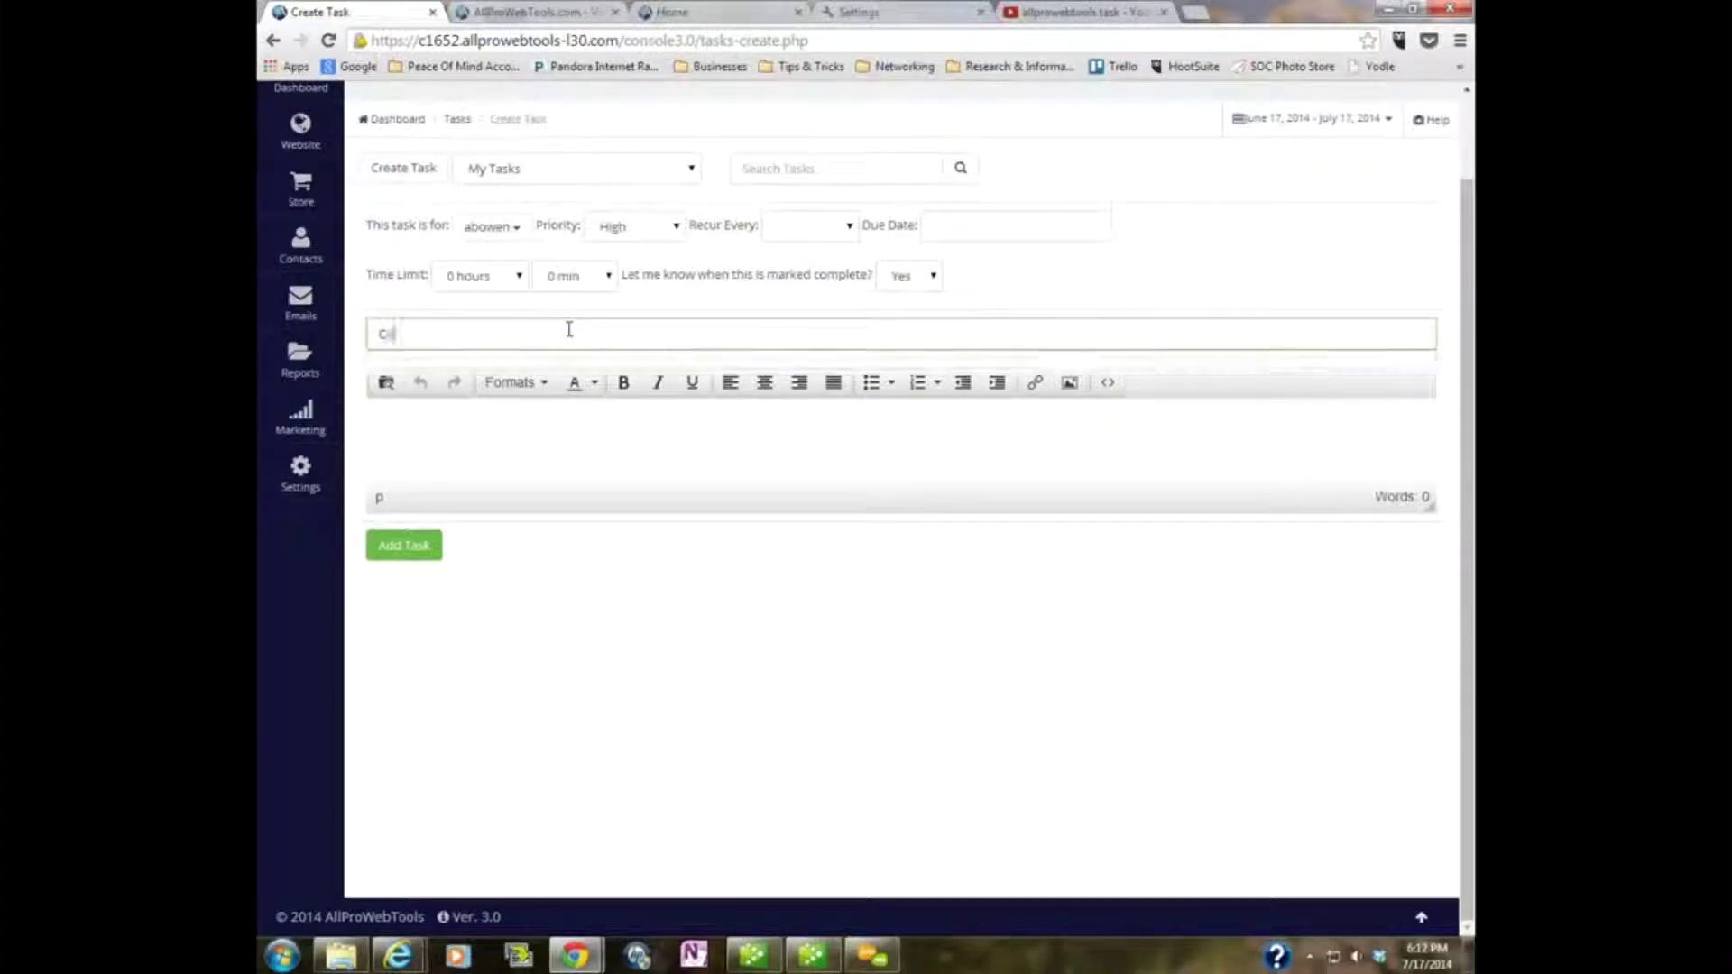
text( A)
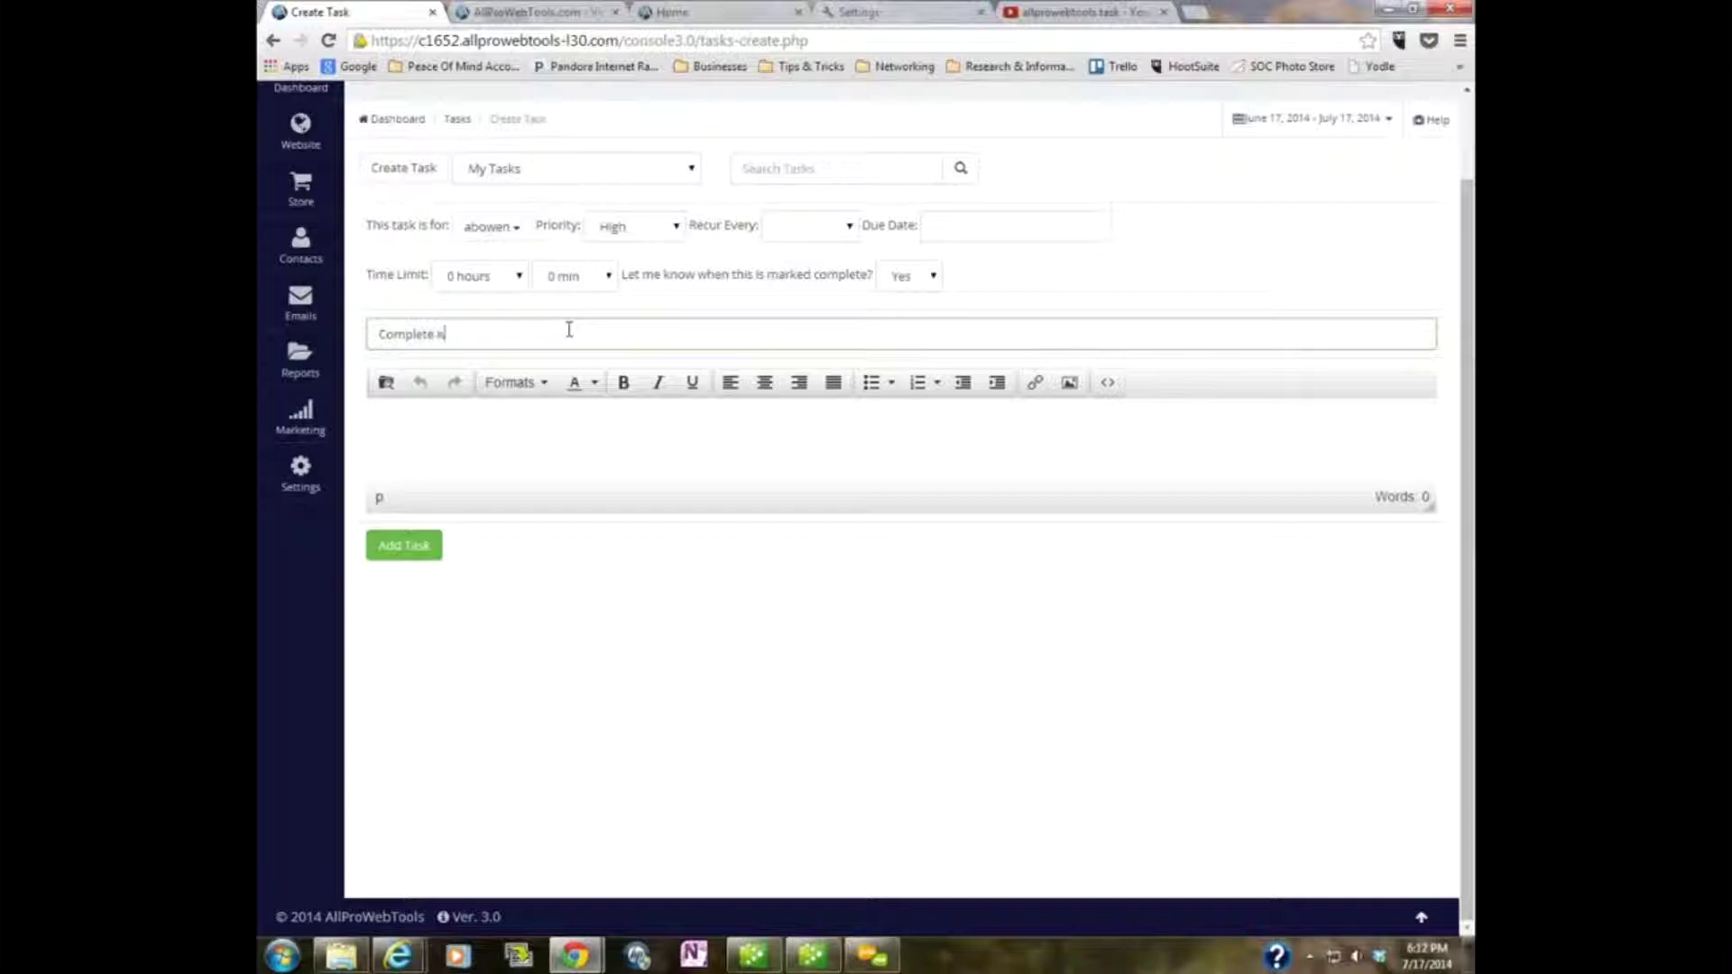
text(tmospheres)
click(496, 415)
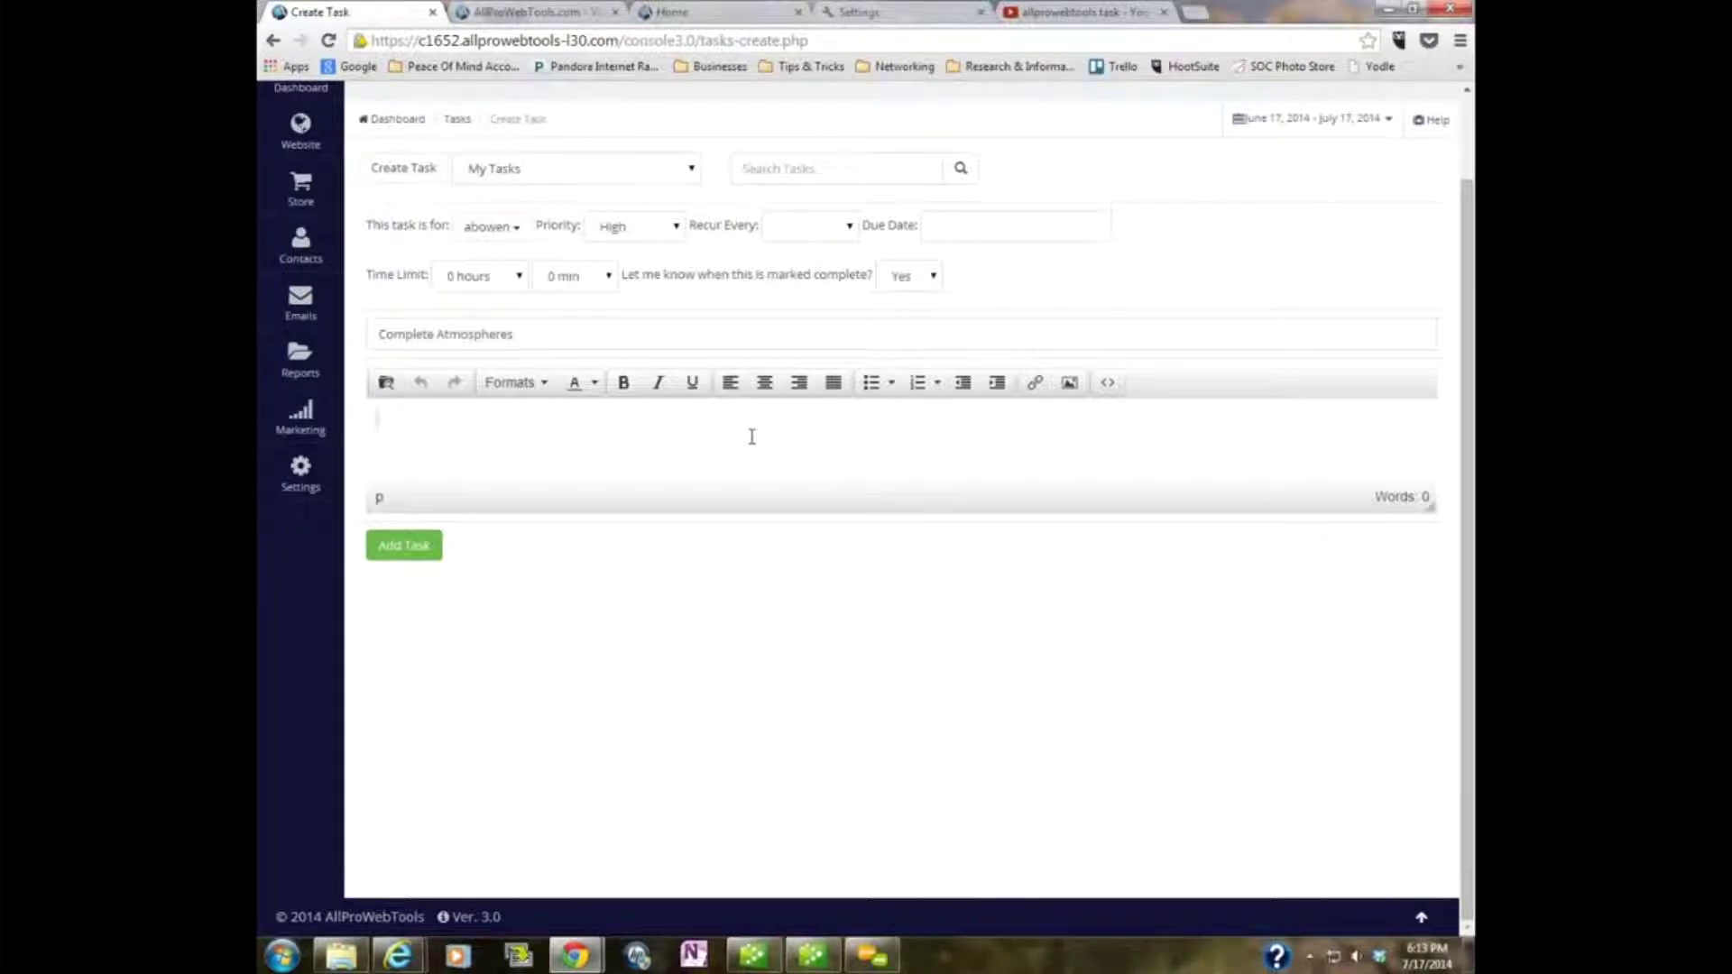
click(407, 553)
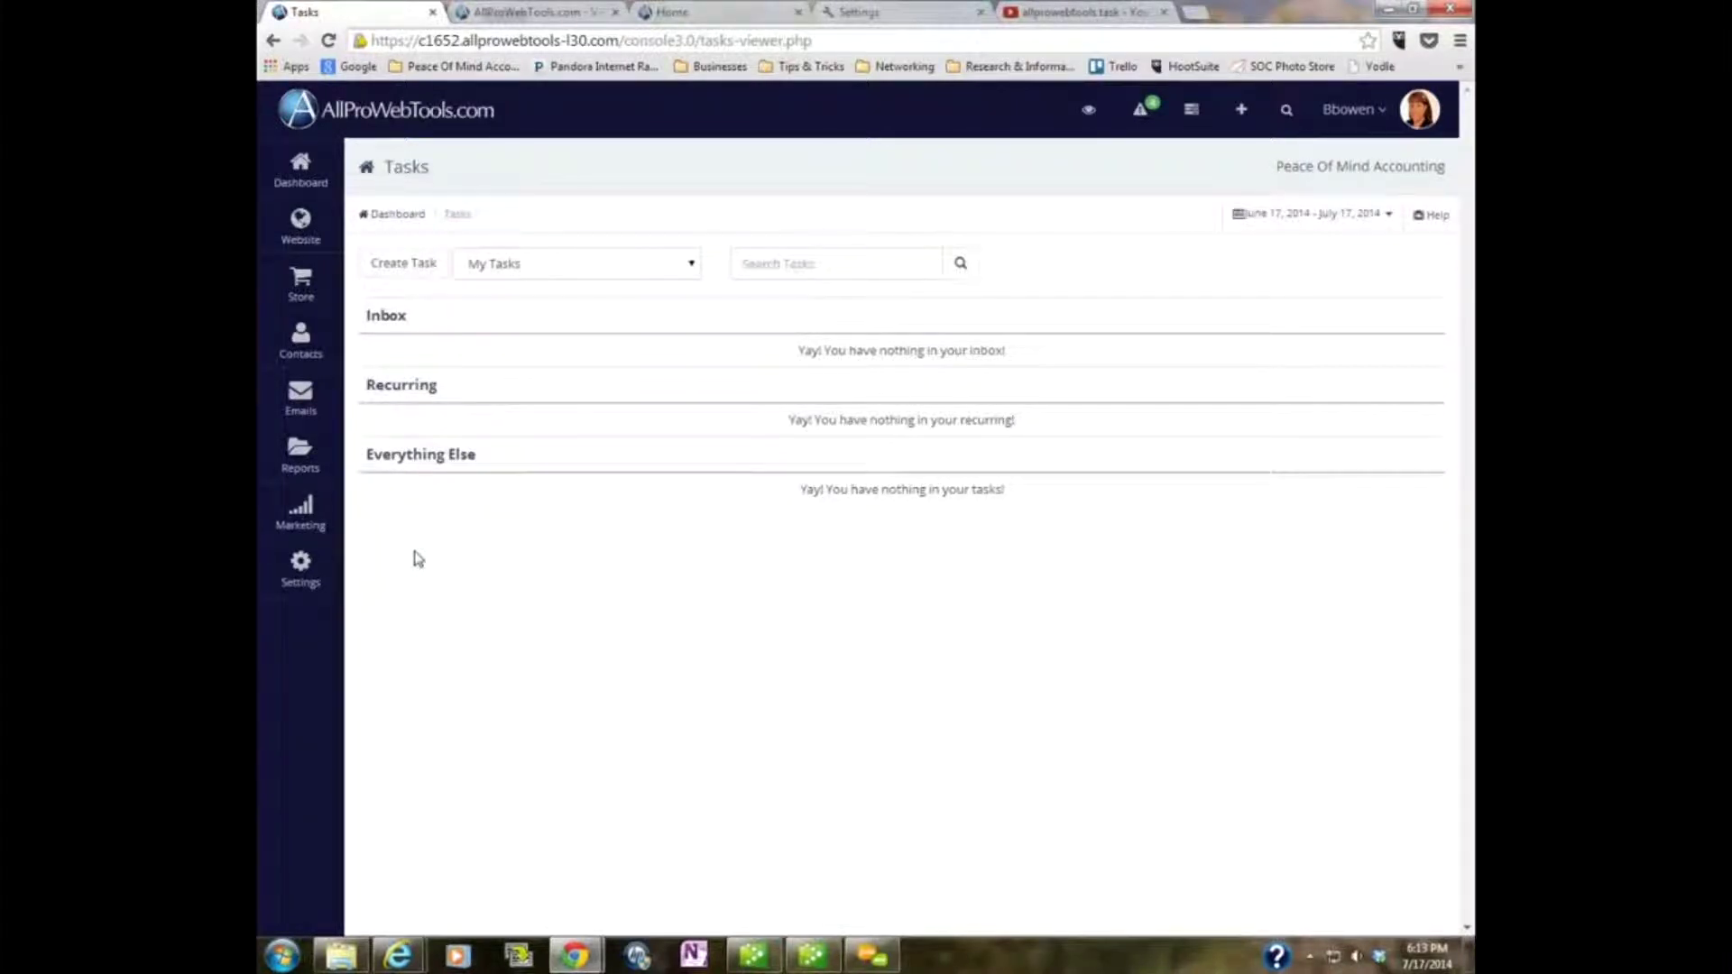
Show the tasks of the user the new task was assigned to and open the Complete Atmospheres task's details
click(691, 268)
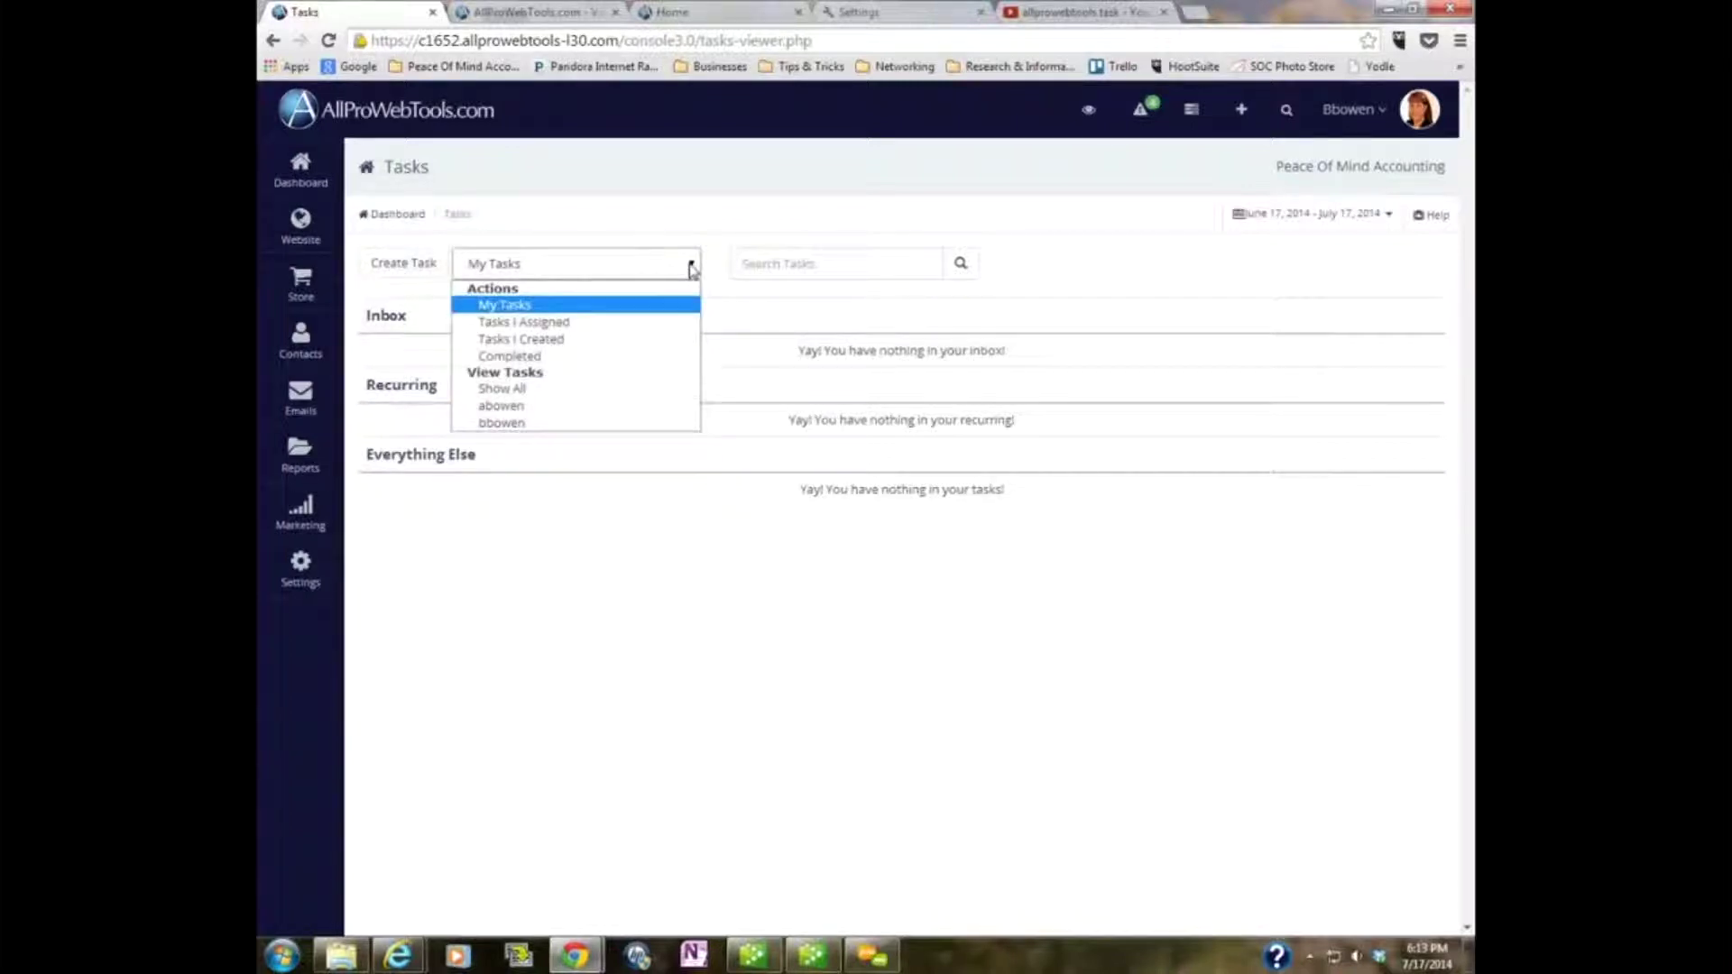
click(494, 407)
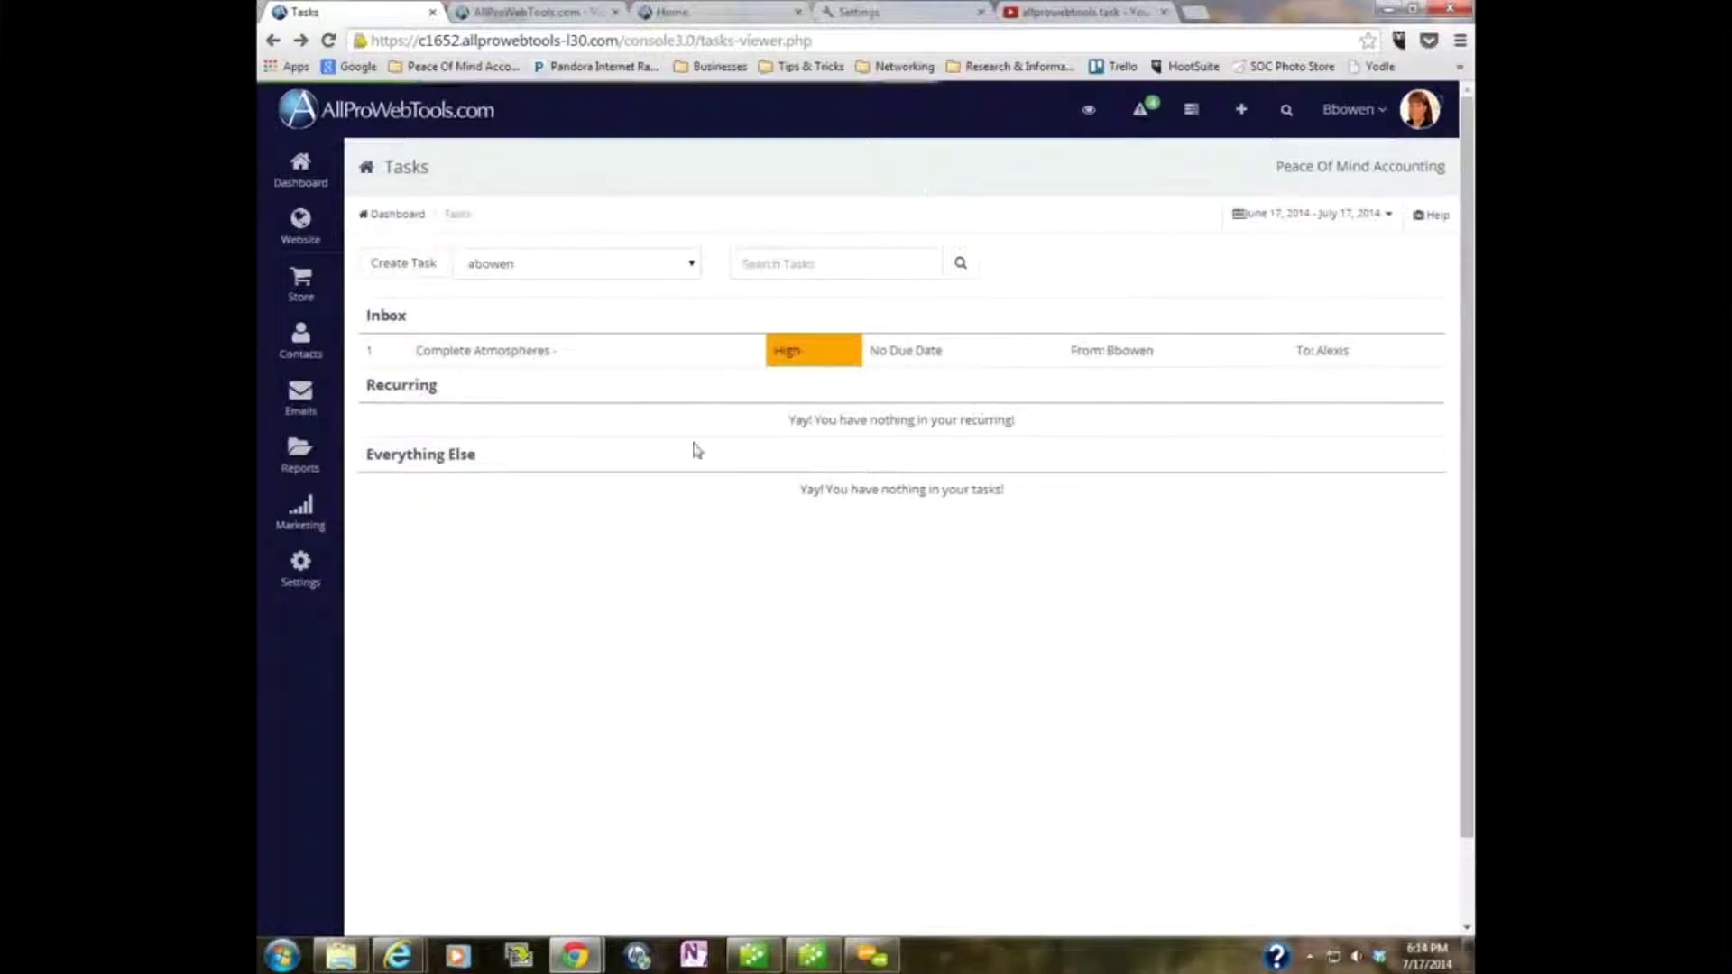
click(535, 358)
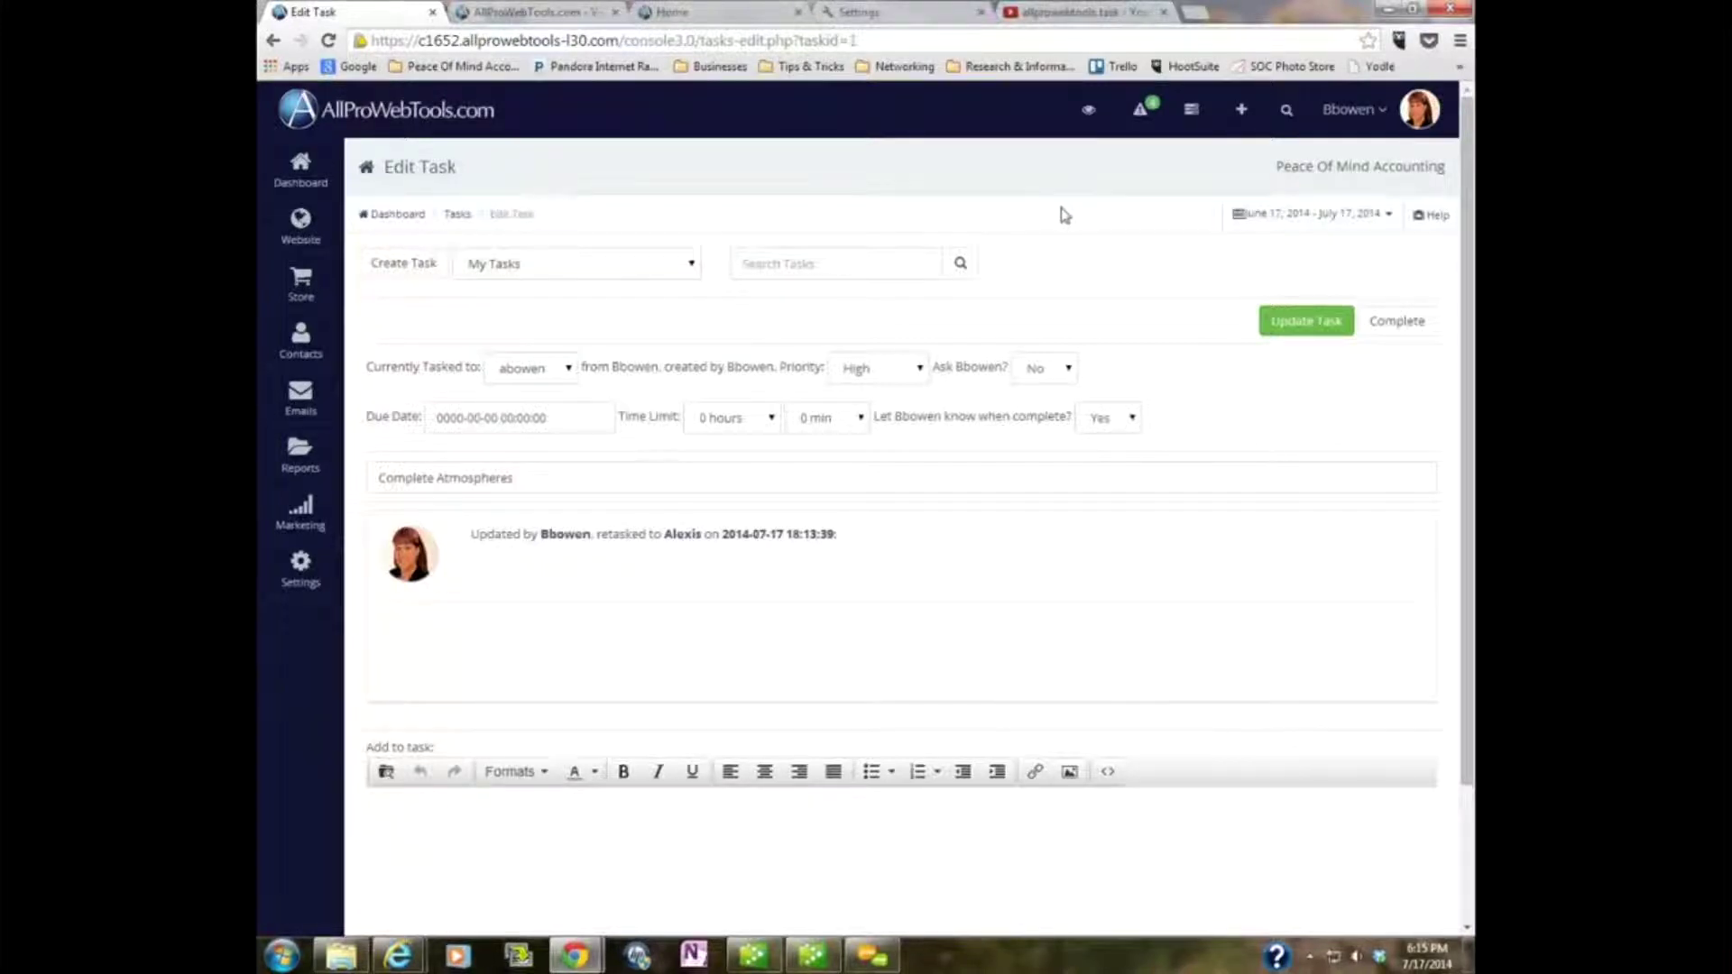
Return to the dashboard from the task's edit page
click(307, 170)
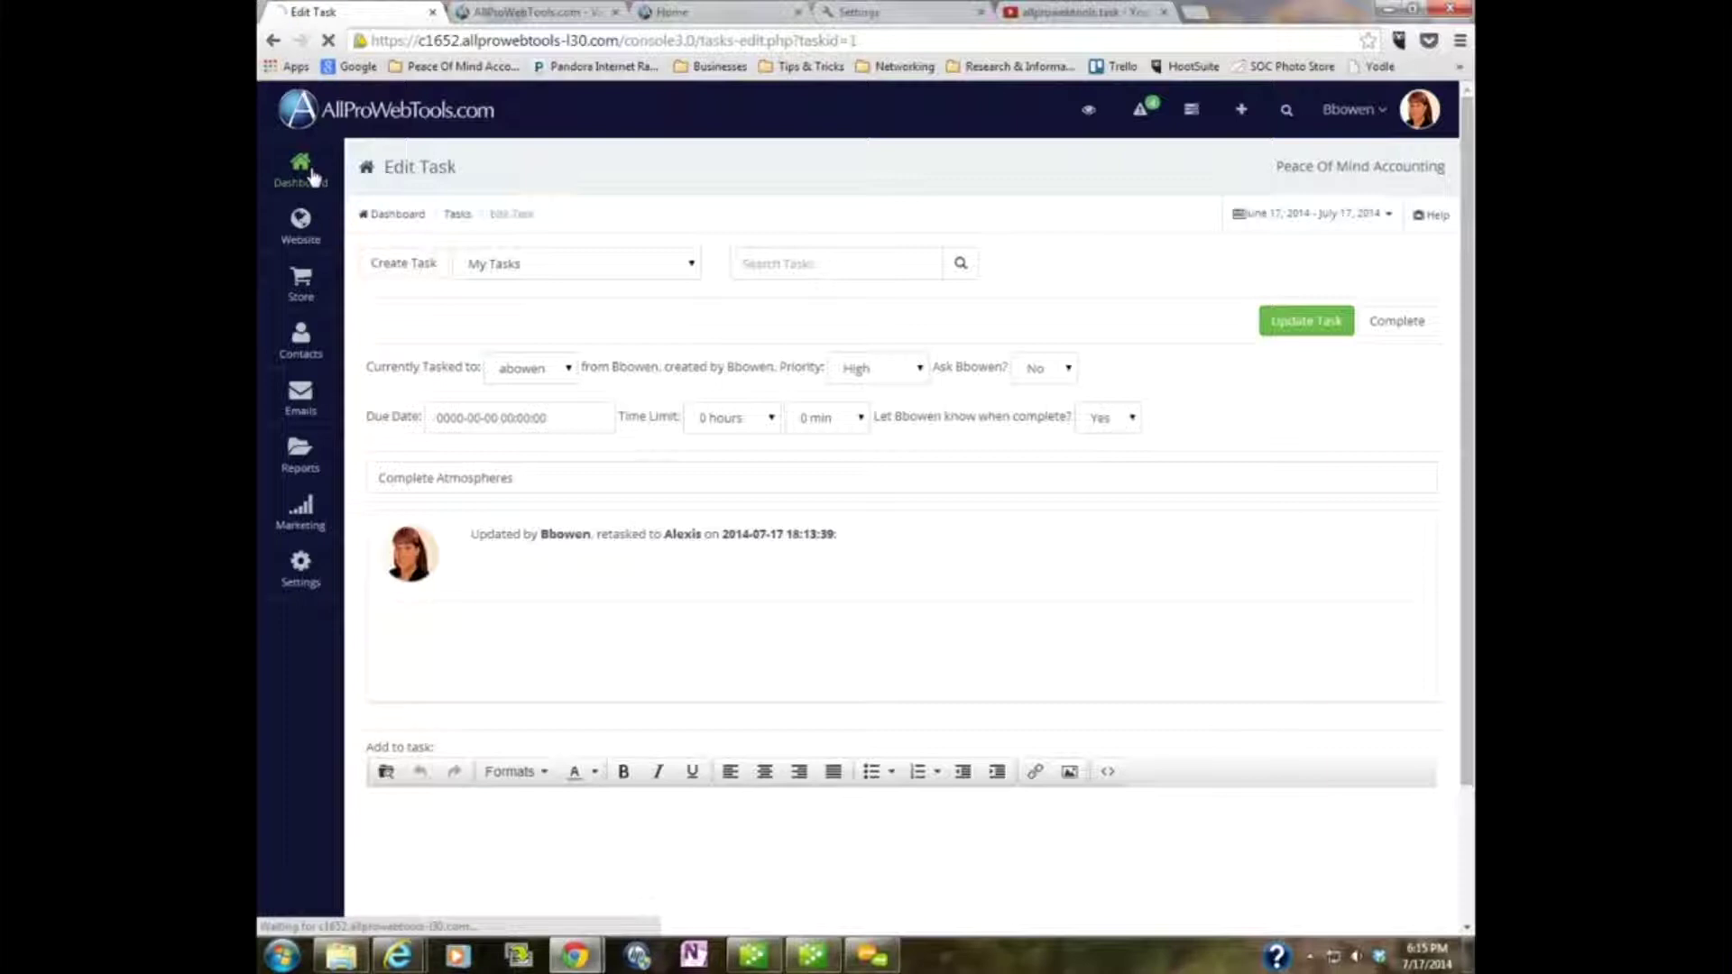